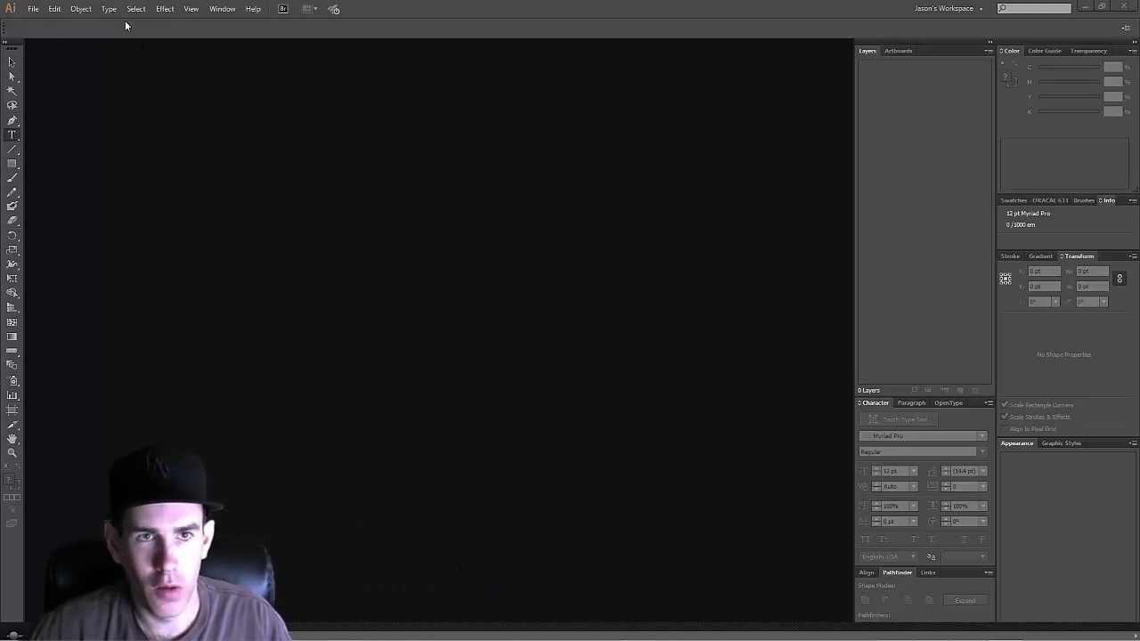
Step: Create a new Print document in inches with a 20 × 24 in artboard aligned to the pixel grid
left_click(33, 10)
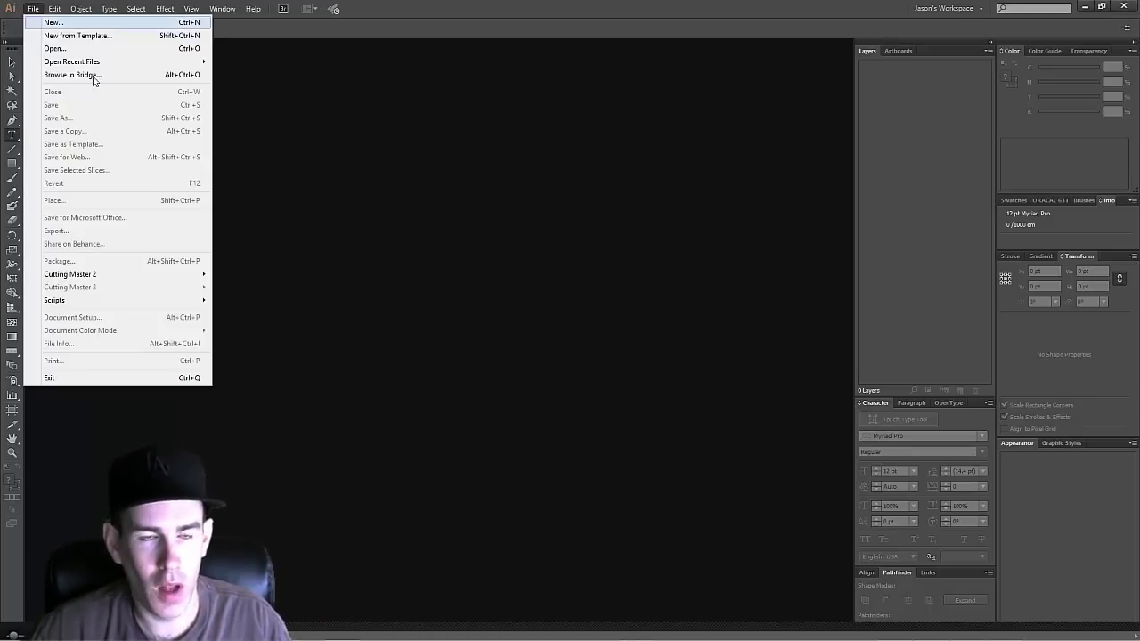
left_click(81, 23)
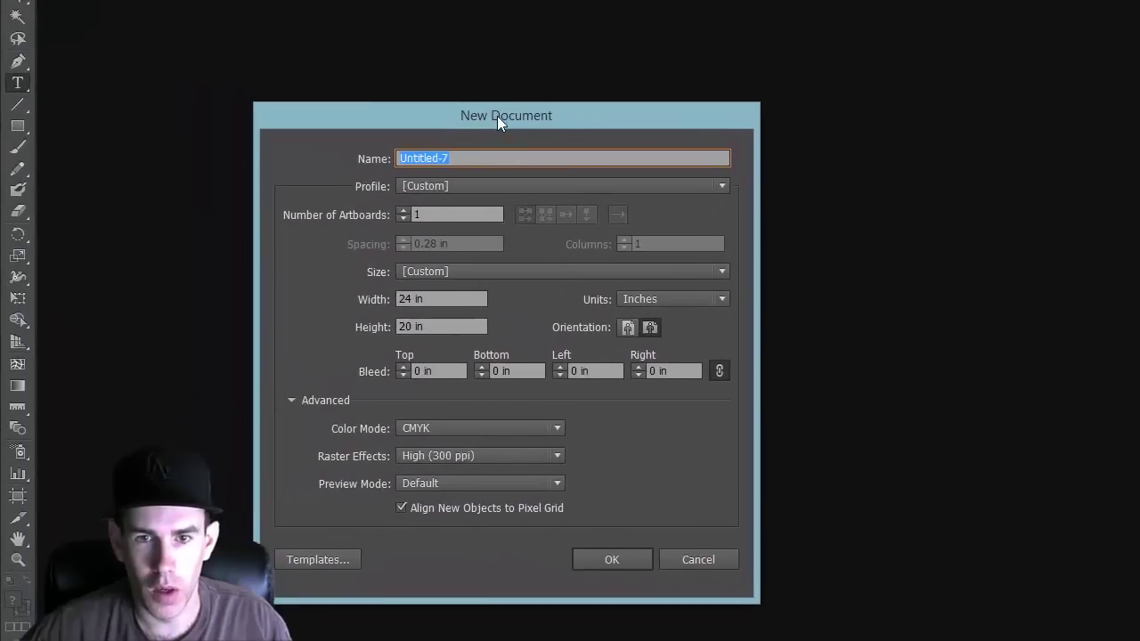
left_click(467, 182)
key("Escape")
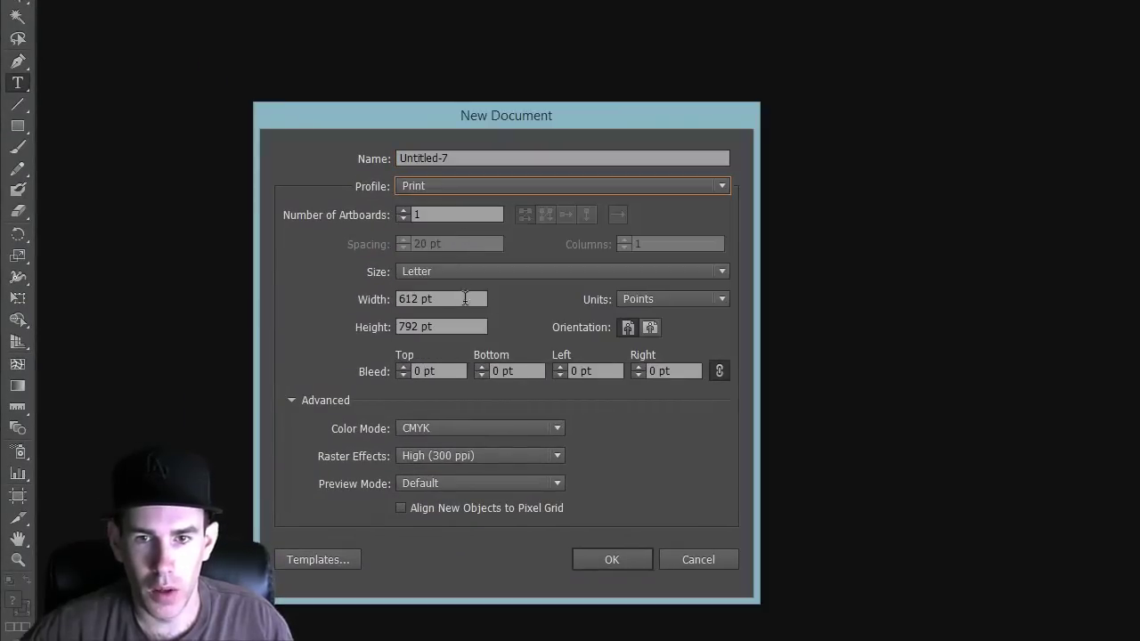
left_click(670, 300)
left_click(643, 355)
left_click(458, 294)
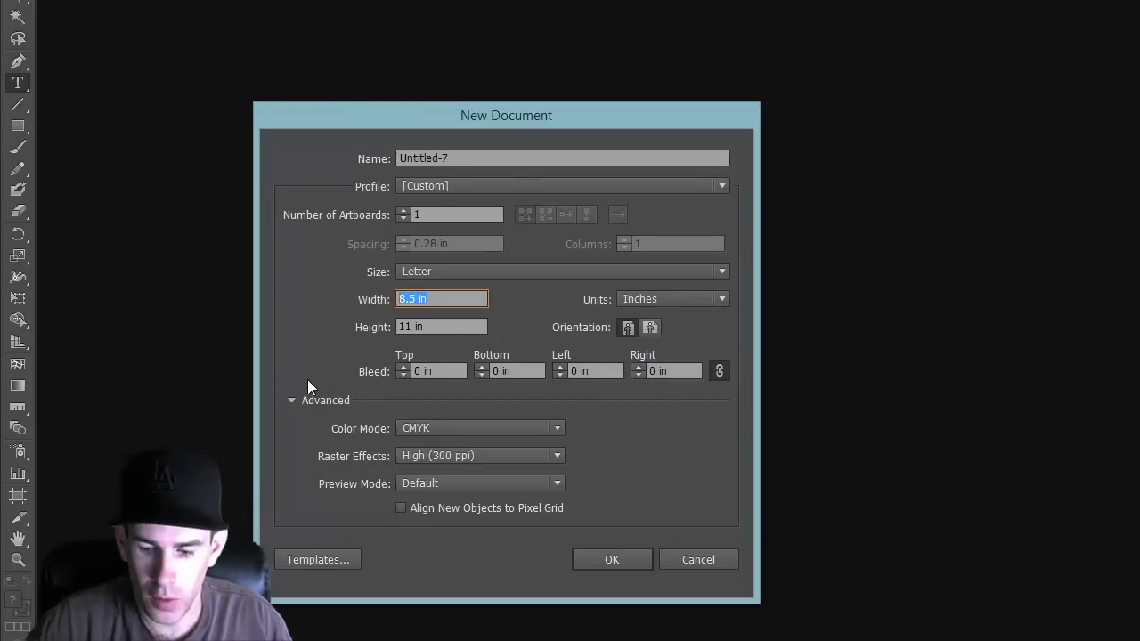
type("20")
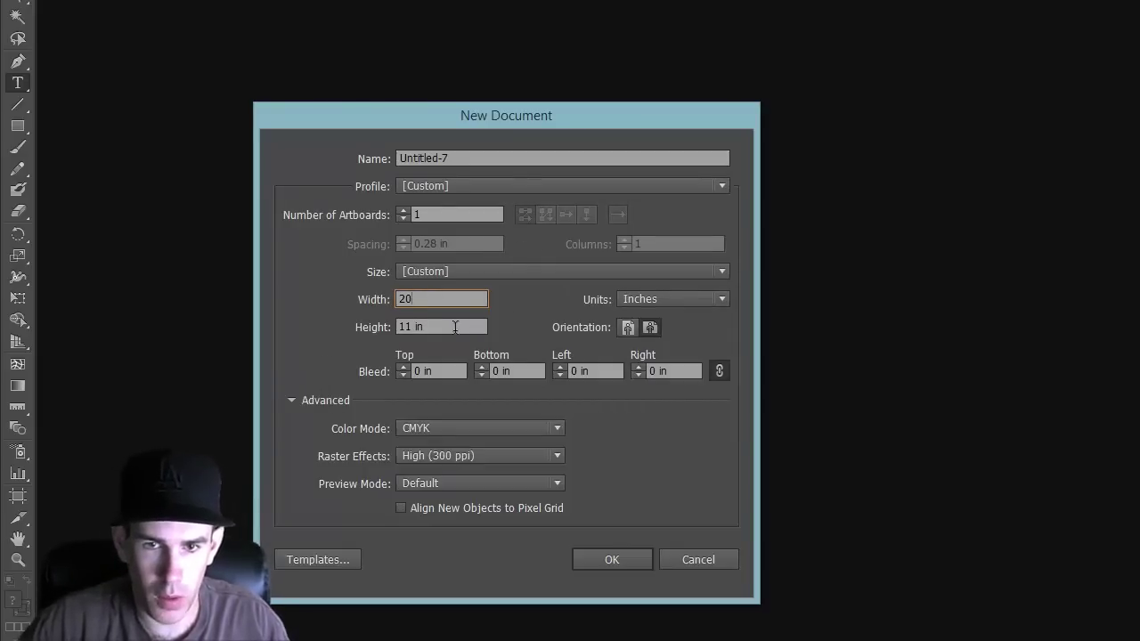
key("Tab")
type("24")
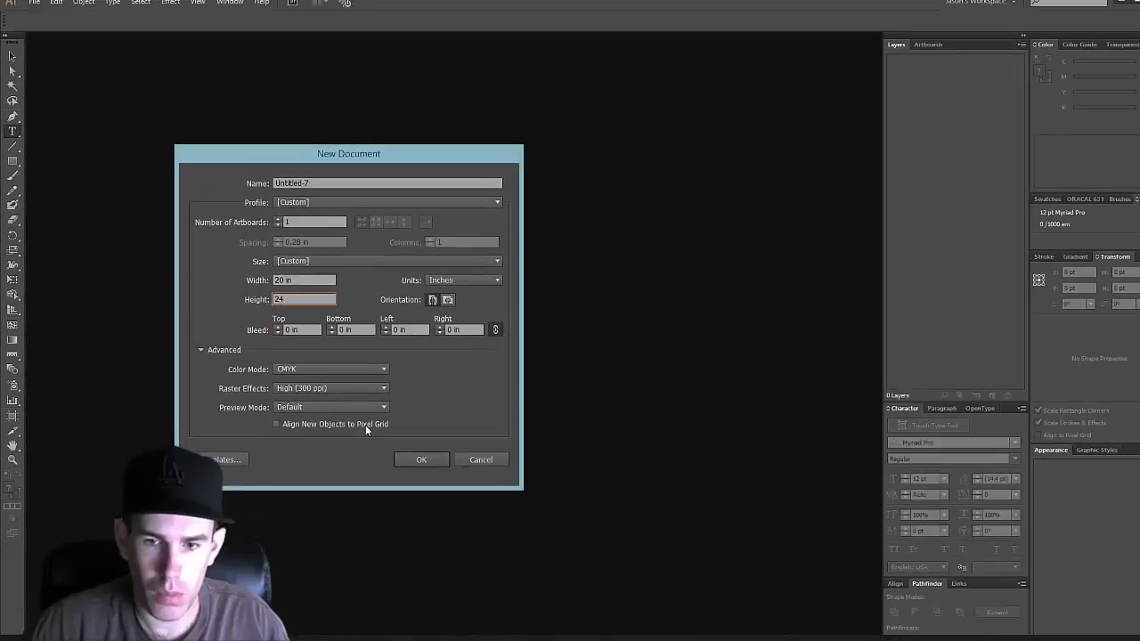
left_click(499, 508)
left_click(407, 453)
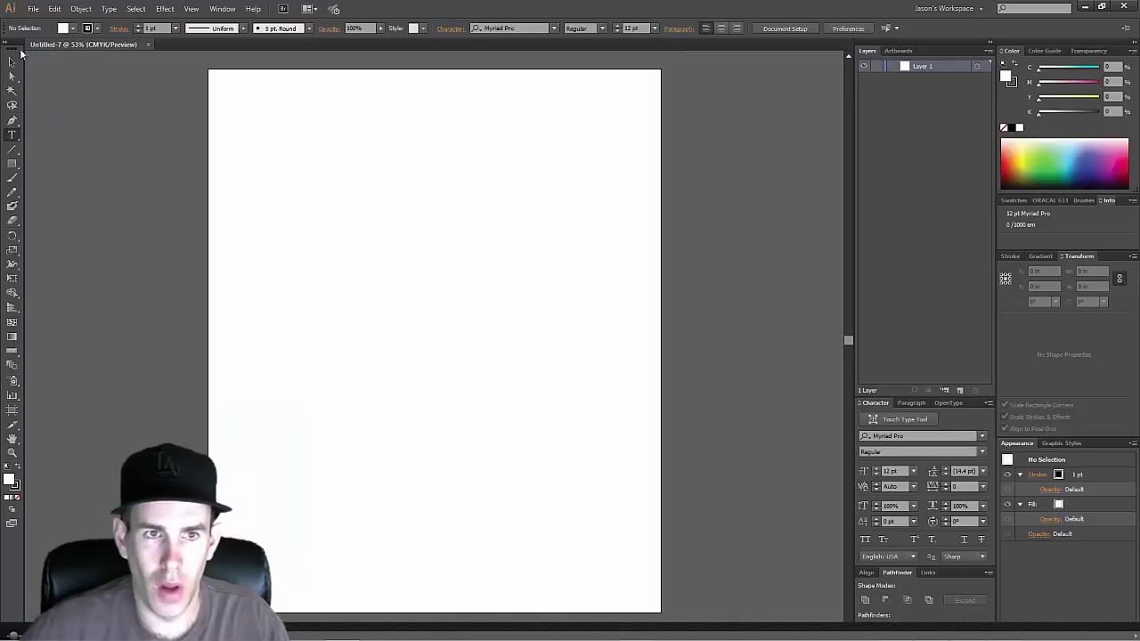
Step: Turn on rulers with Ctrl+R and zoom out so the whole 20 × 24 in artboard fits
left_click(12, 64)
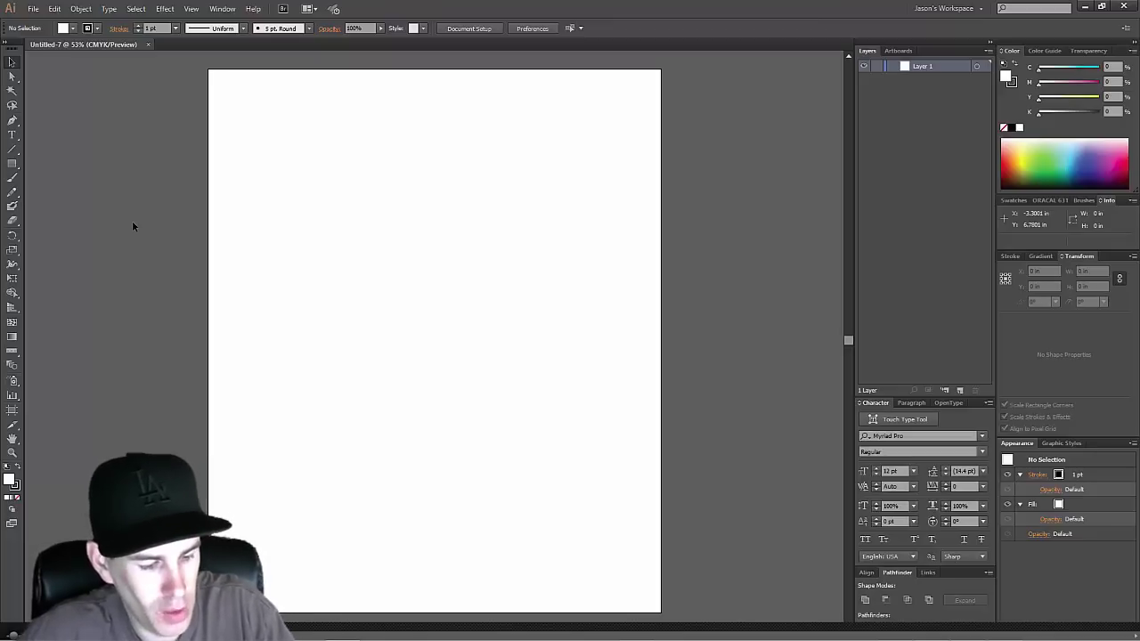
key("ctrl+r")
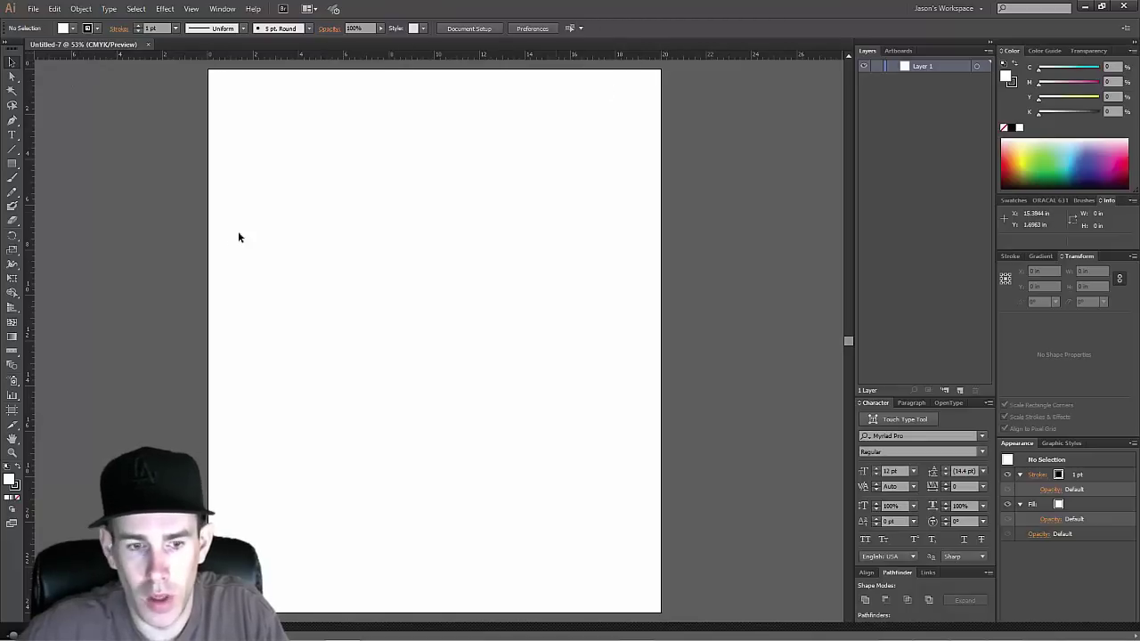
scroll(249, 392, "down", 2)
scroll(254, 405, "up", 2)
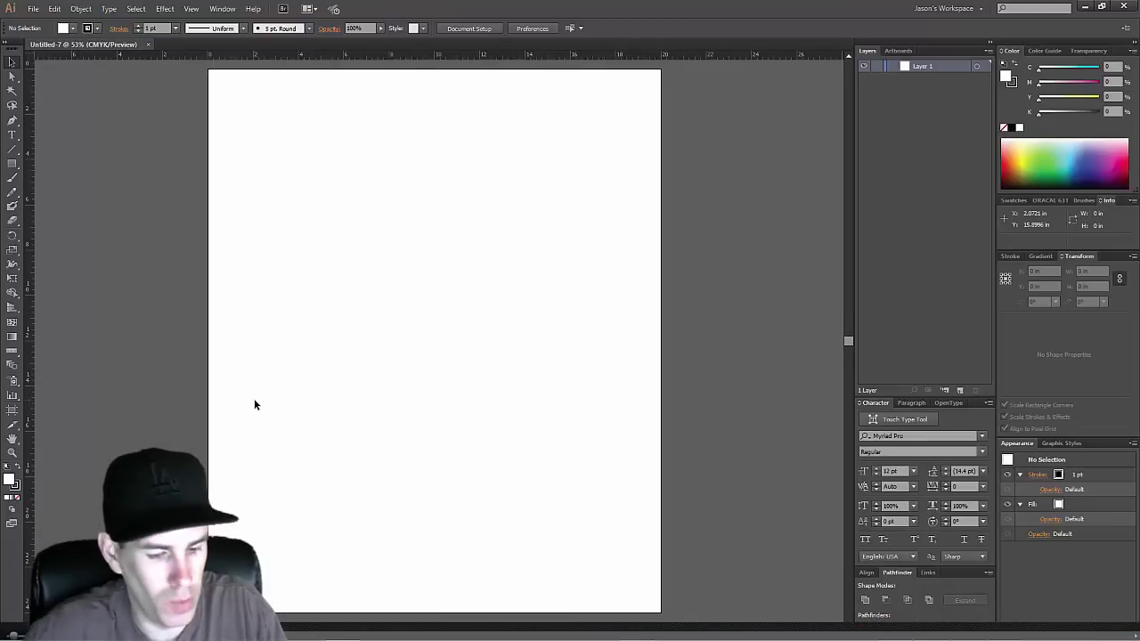
key("ctrl+minus")
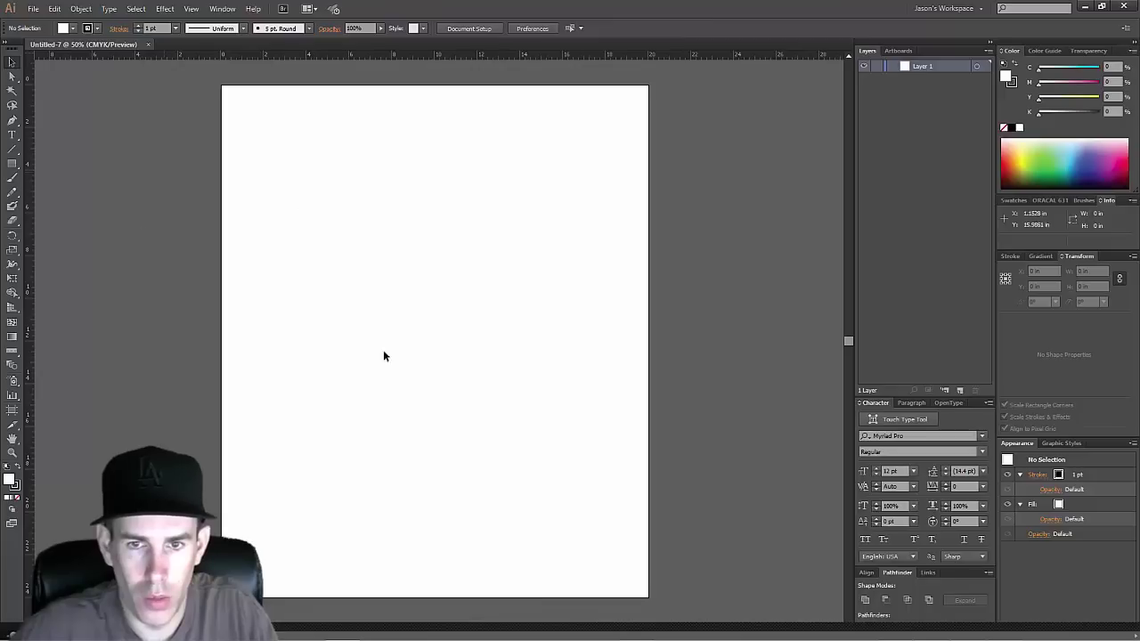
left_click(12, 135)
Step: Add the word ALPHA as large All Caps lettering near the top of the artboard
left_click(271, 174)
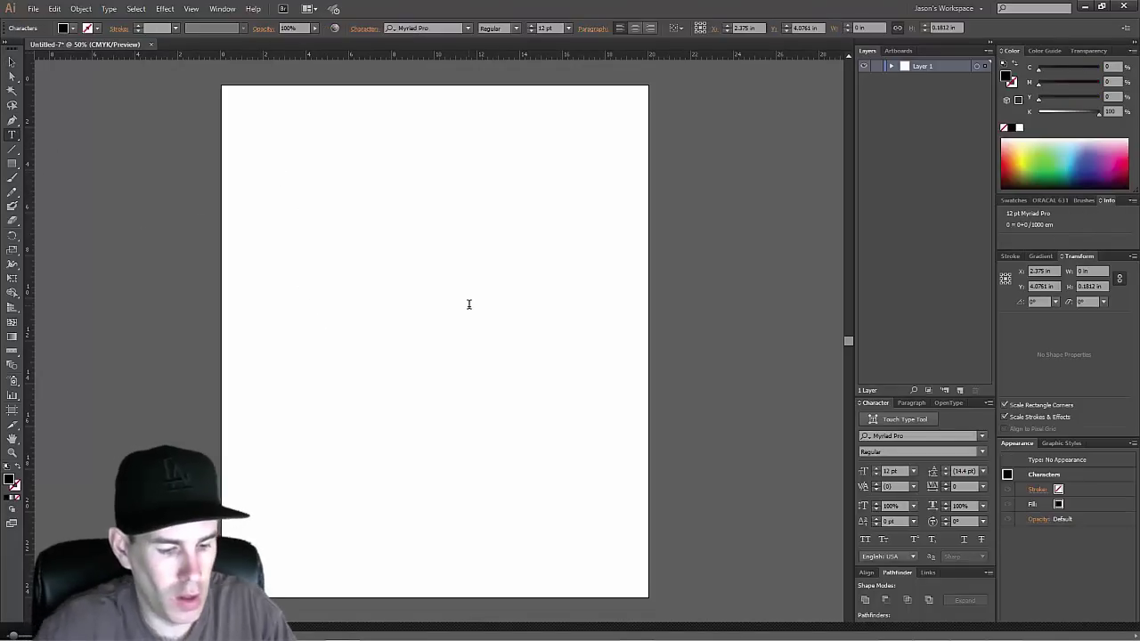
type("test")
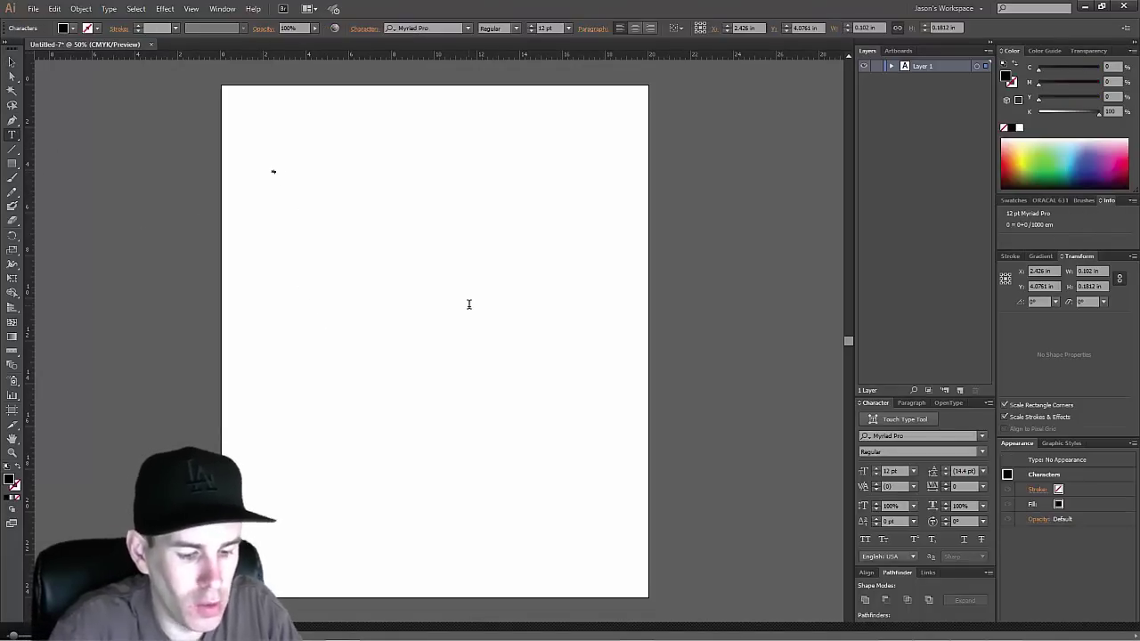
key("Escape")
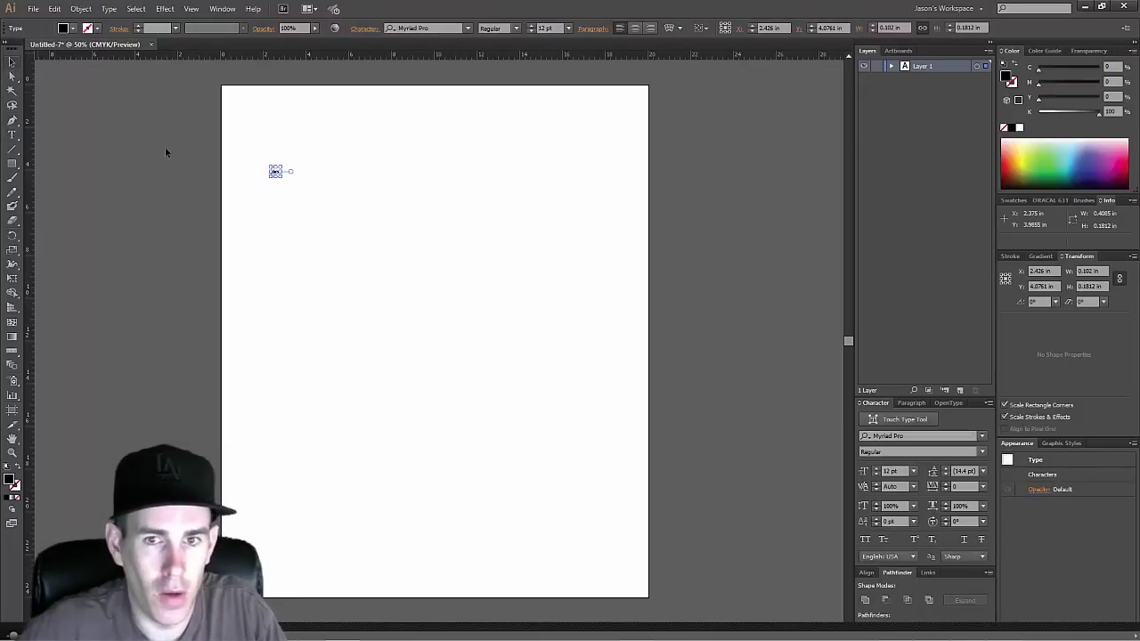
left_click_drag(282, 175, 457, 213)
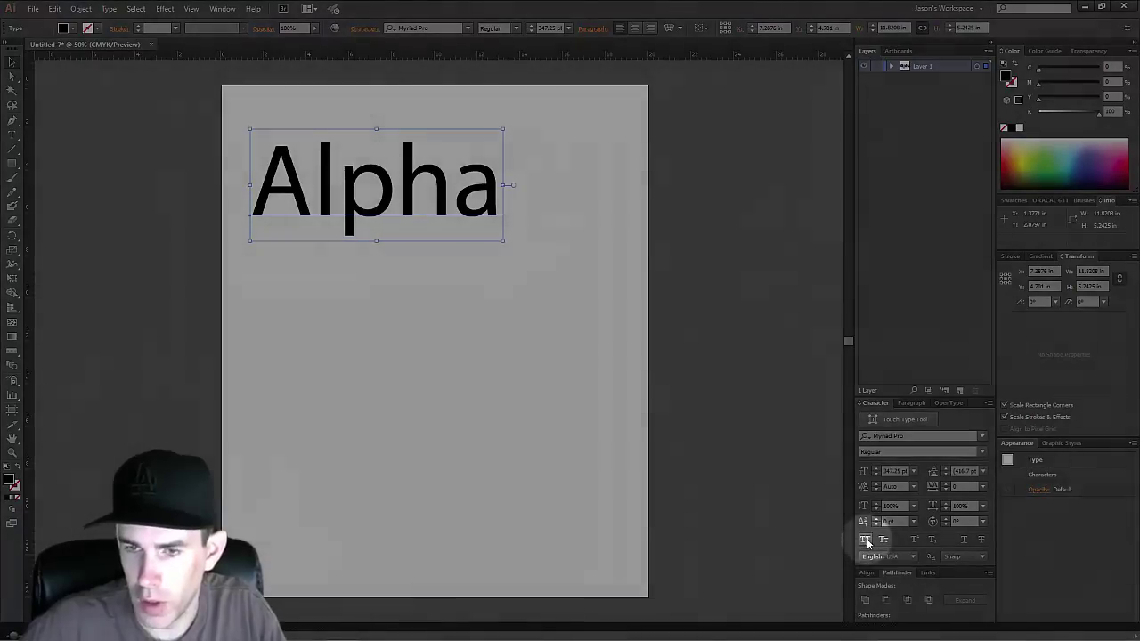
left_click(865, 539)
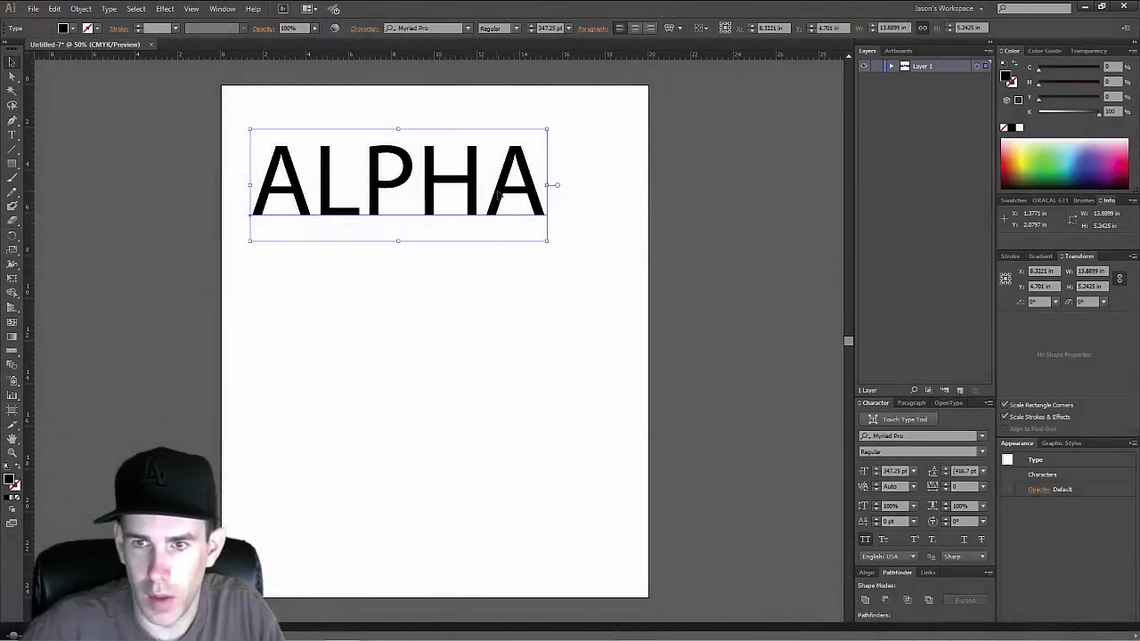
left_click_drag(499, 192, 519, 164)
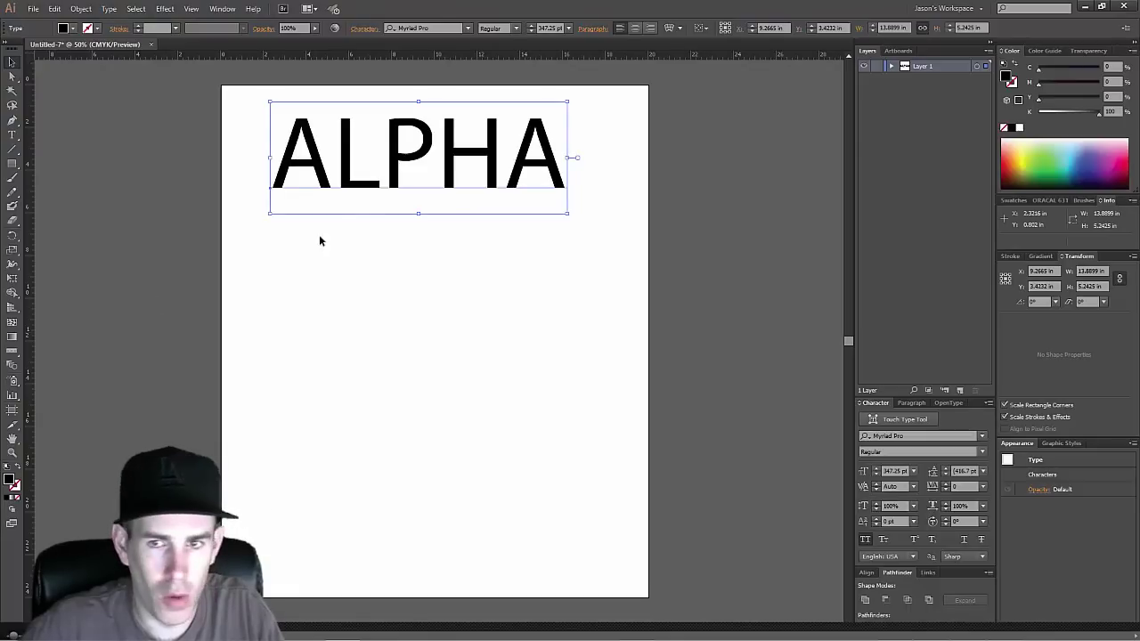
left_click_drag(392, 187, 386, 197)
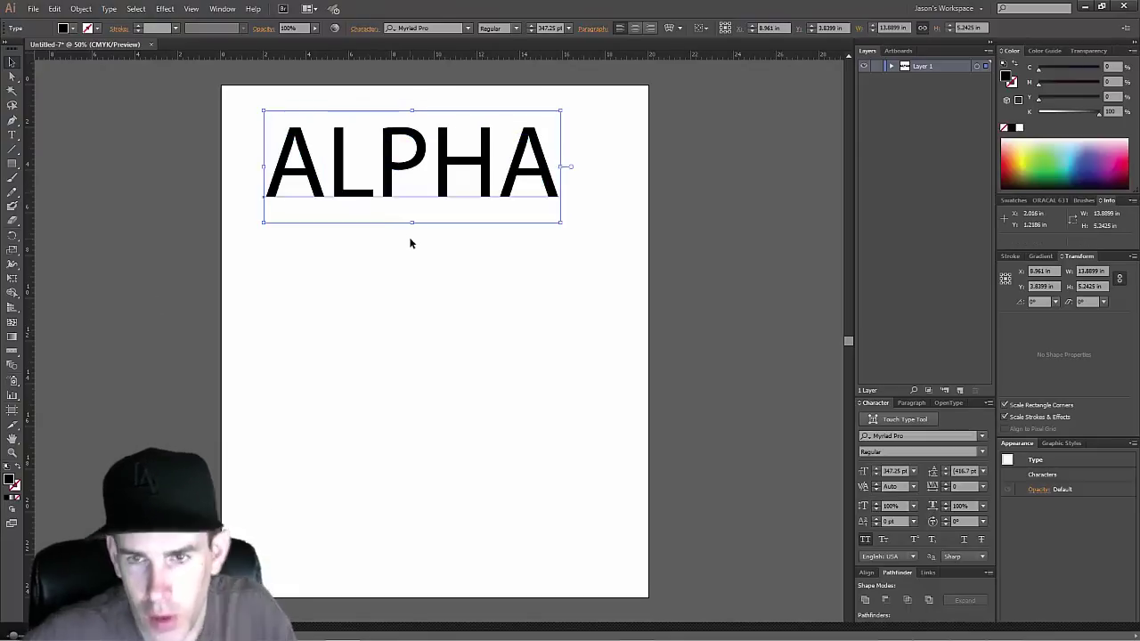
Step: Set ALPHA's width to 20 in and align it inside the artboard edges
left_click(1088, 270)
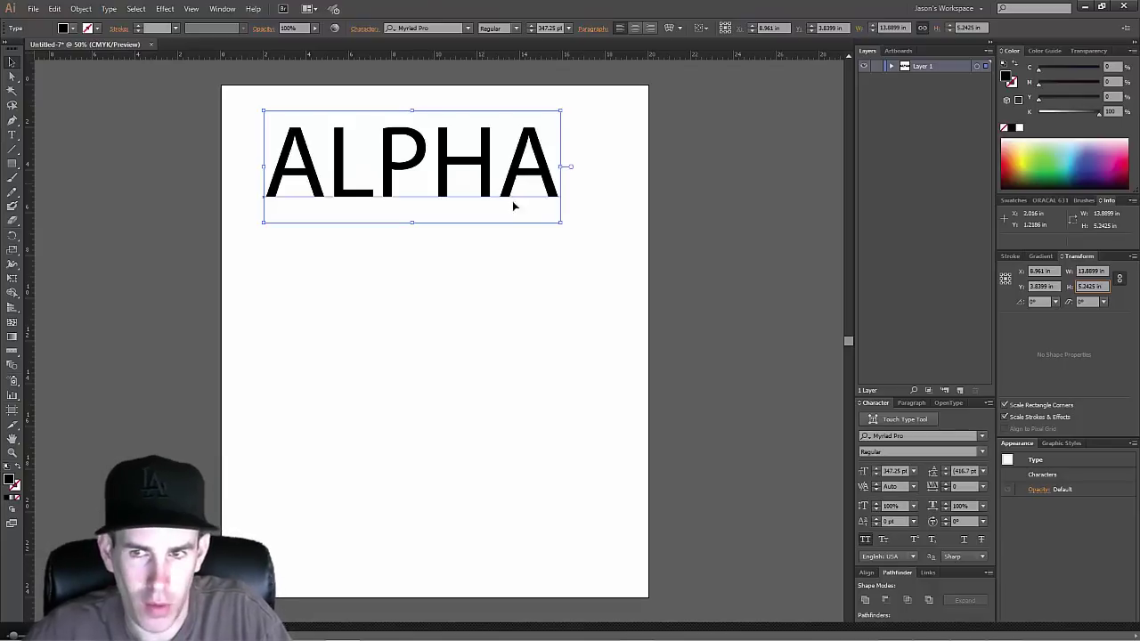
left_click_drag(506, 195, 505, 201)
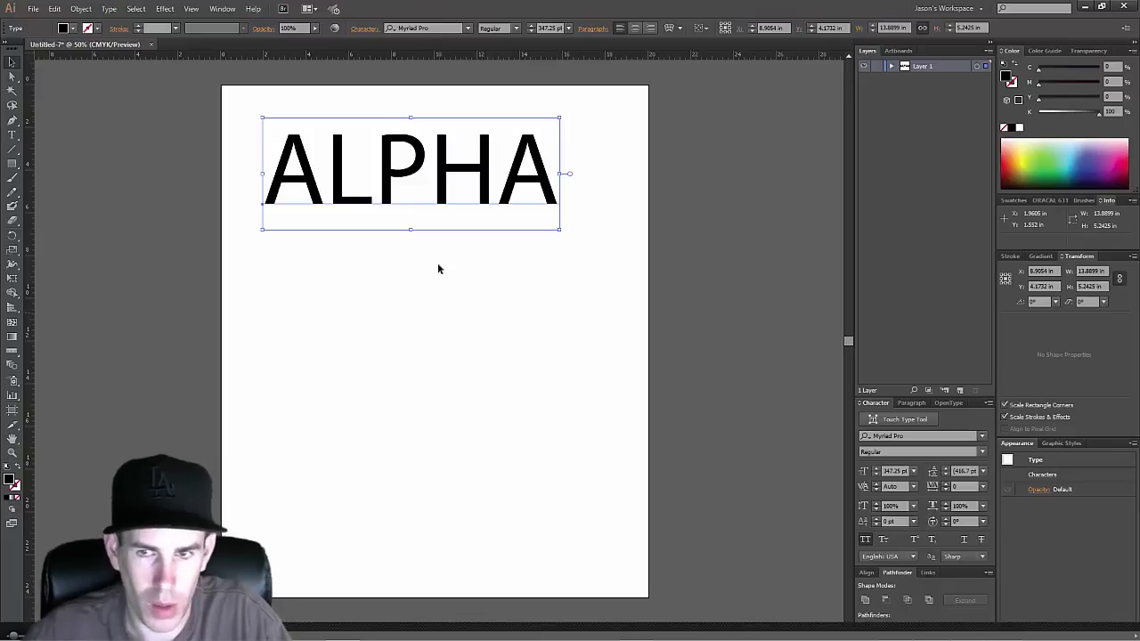
left_click_drag(446, 185, 440, 179)
type("20")
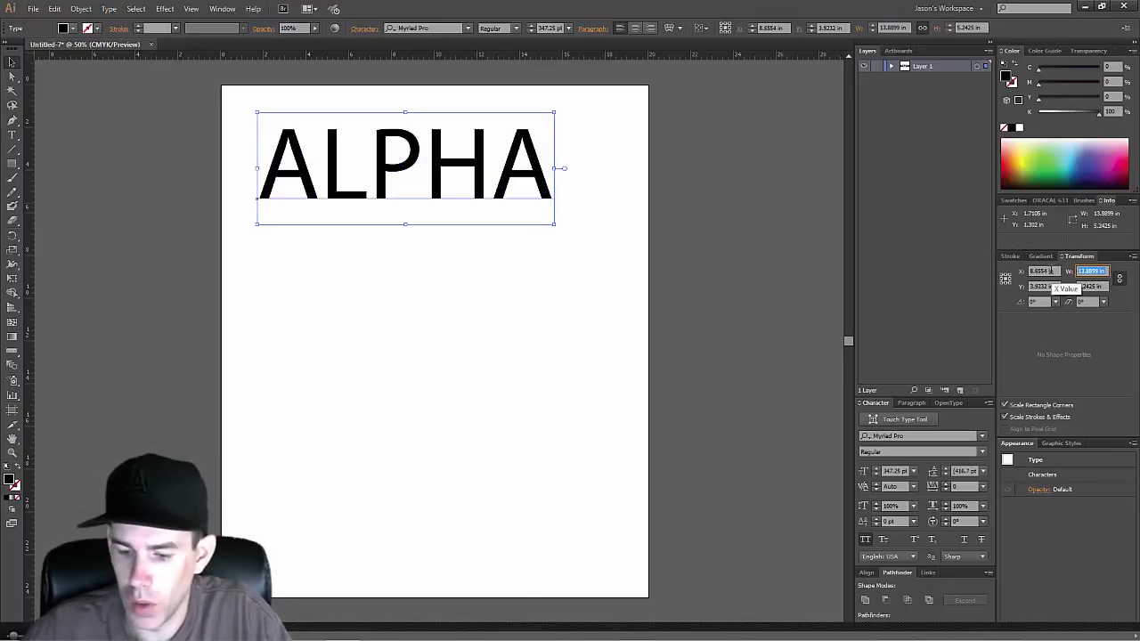
key("Return")
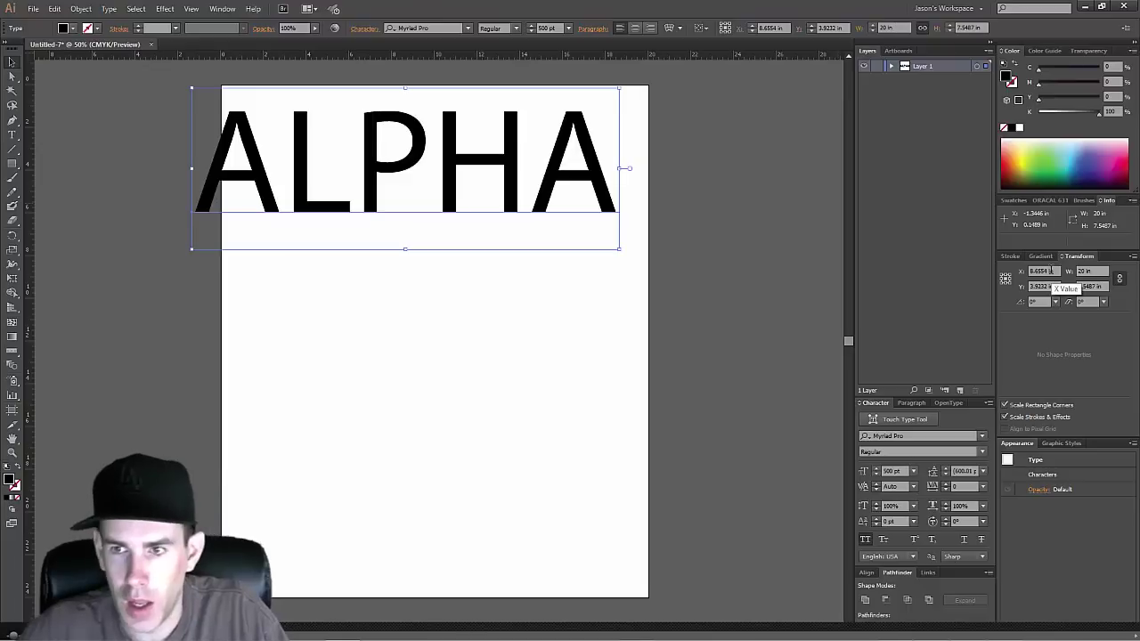
left_click_drag(611, 210, 576, 214)
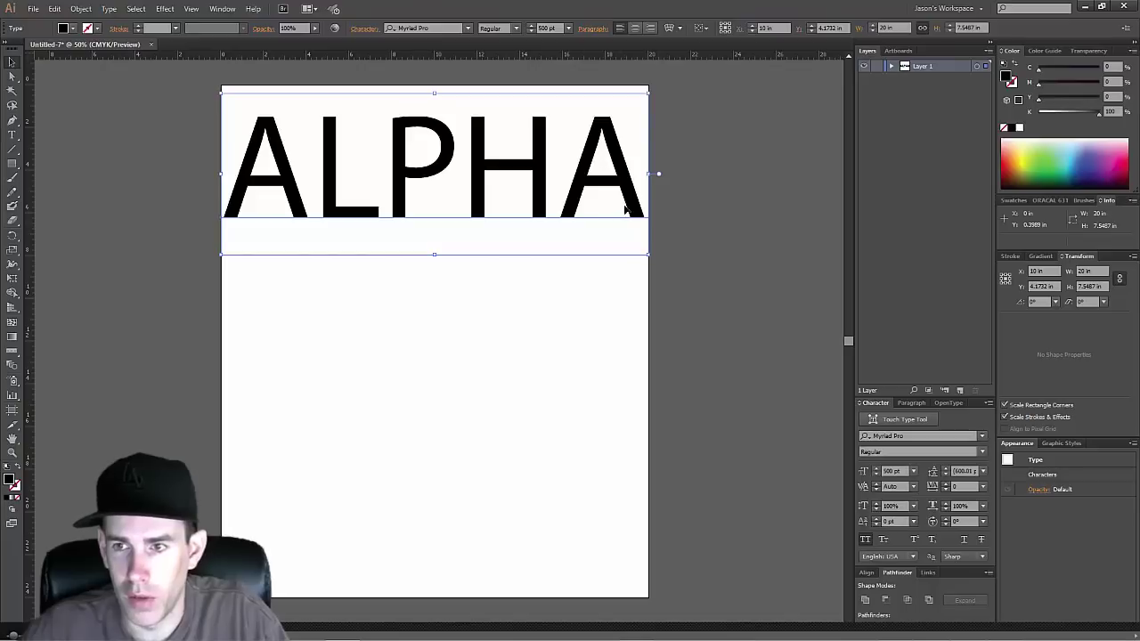
Step: Unlink proportions, set ALPHA's height to 4 in, and move it up to leave room below
left_click(1090, 286)
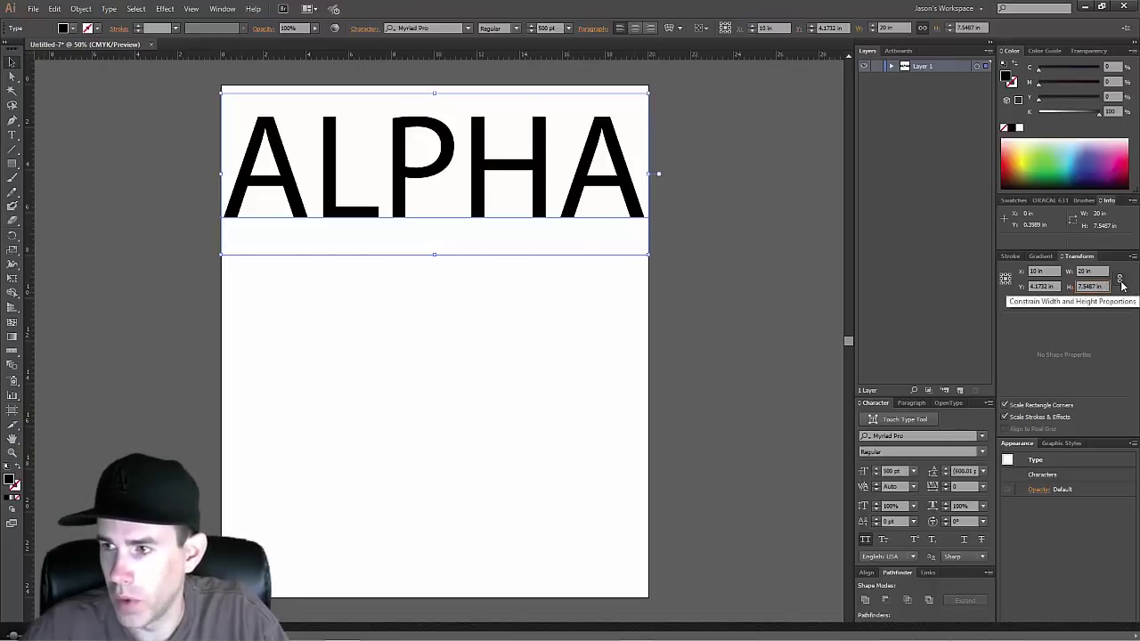
left_click(1121, 279)
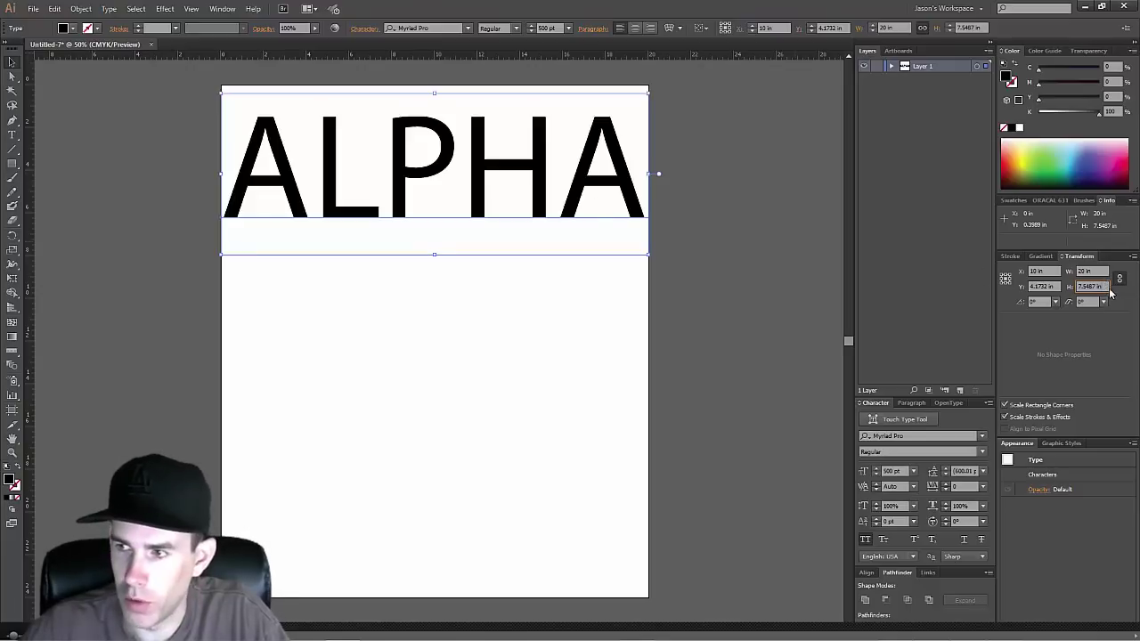
double_click(1095, 287)
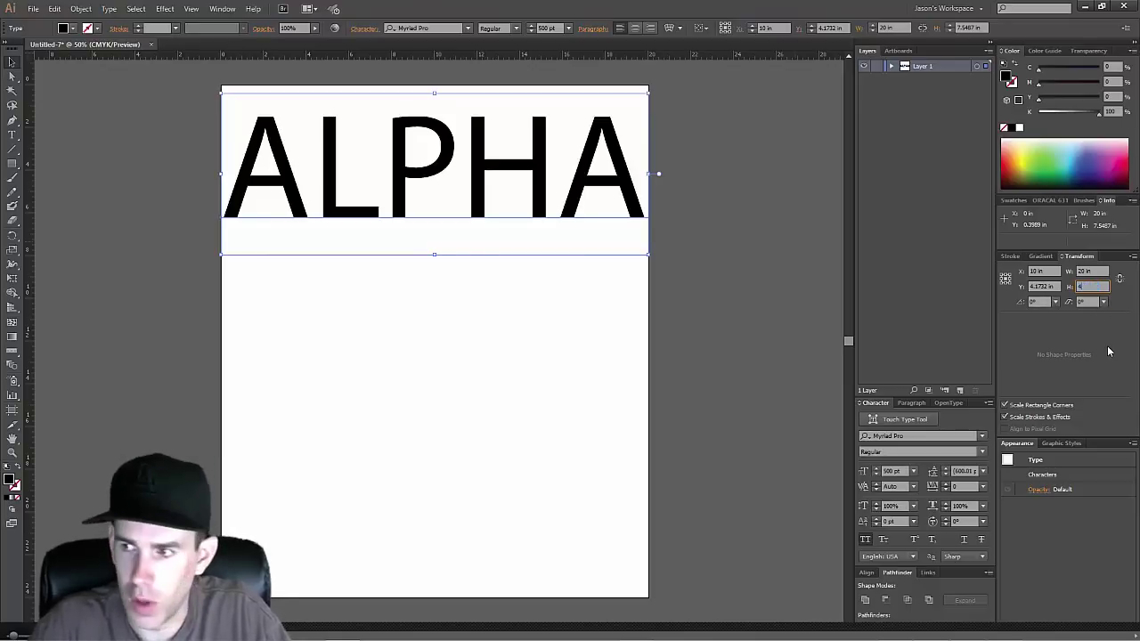
key("Return")
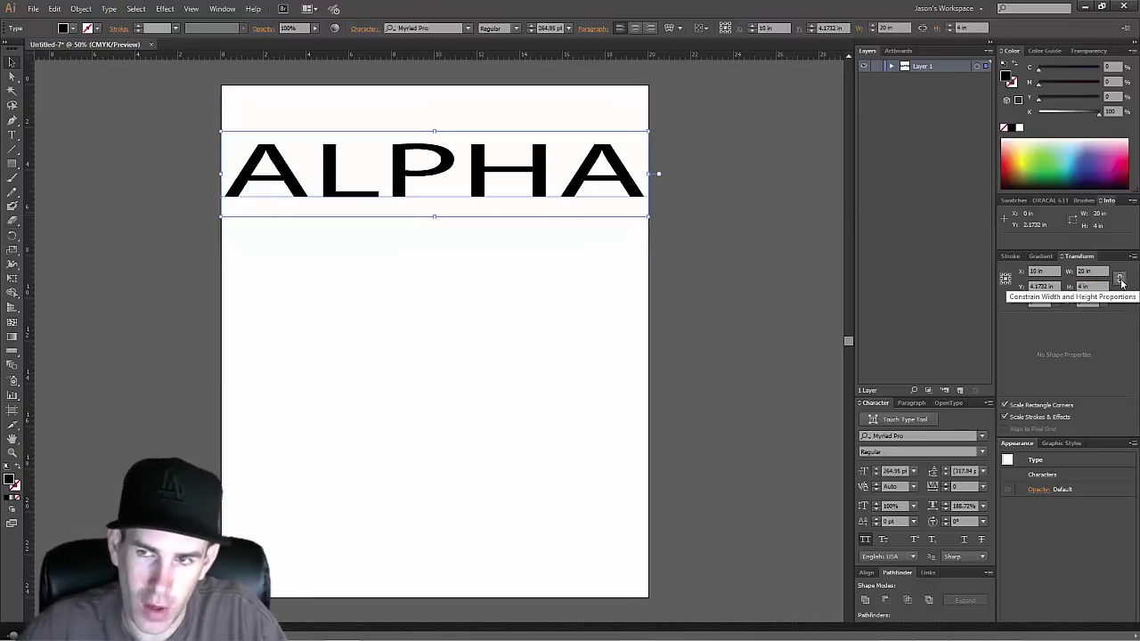
left_click_drag(536, 195, 541, 251)
Step: Retype the duplicated second line as DESIGN
key("t")
left_click_drag(641, 231, 224, 238)
type("DES")
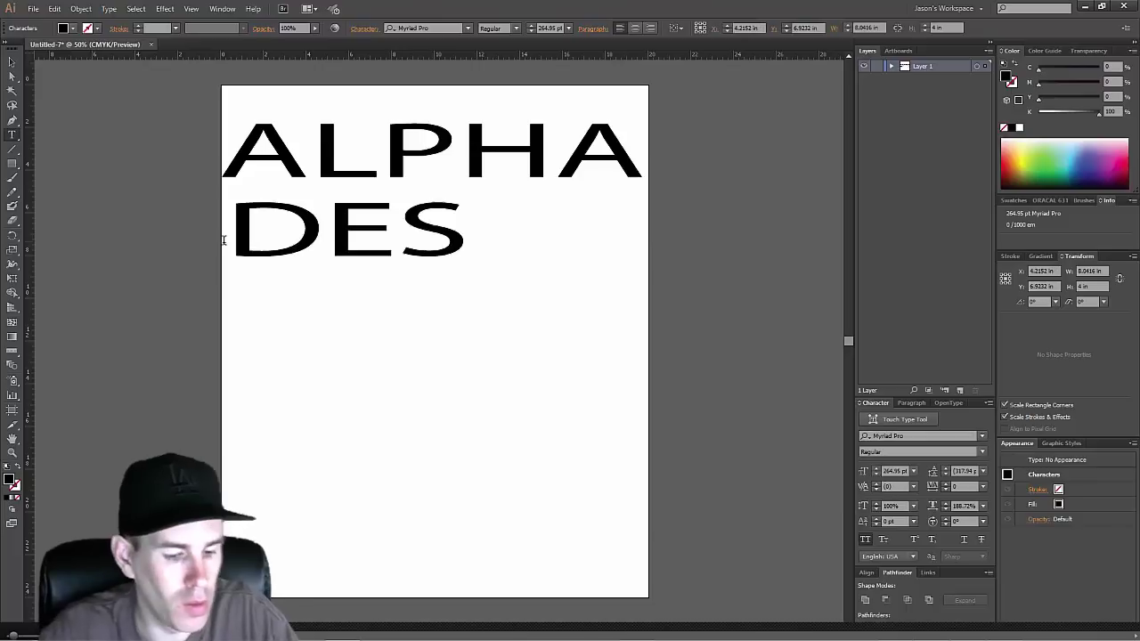
type("IGN")
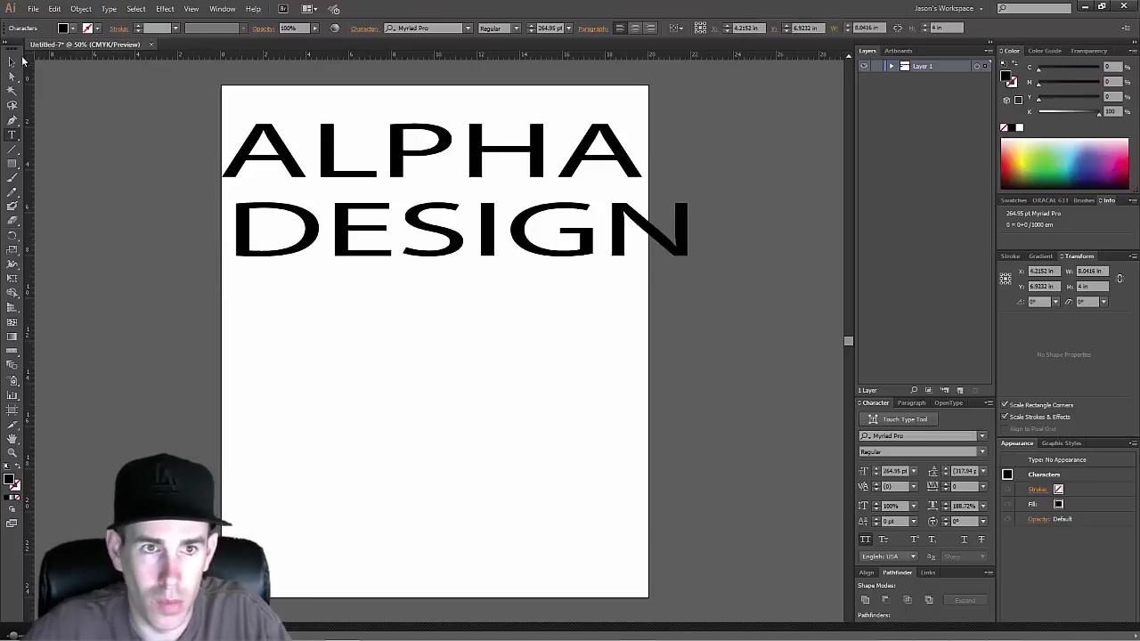
Step: Make DESIGN 20 in wide and align its left edge with ALPHA
left_click(13, 61)
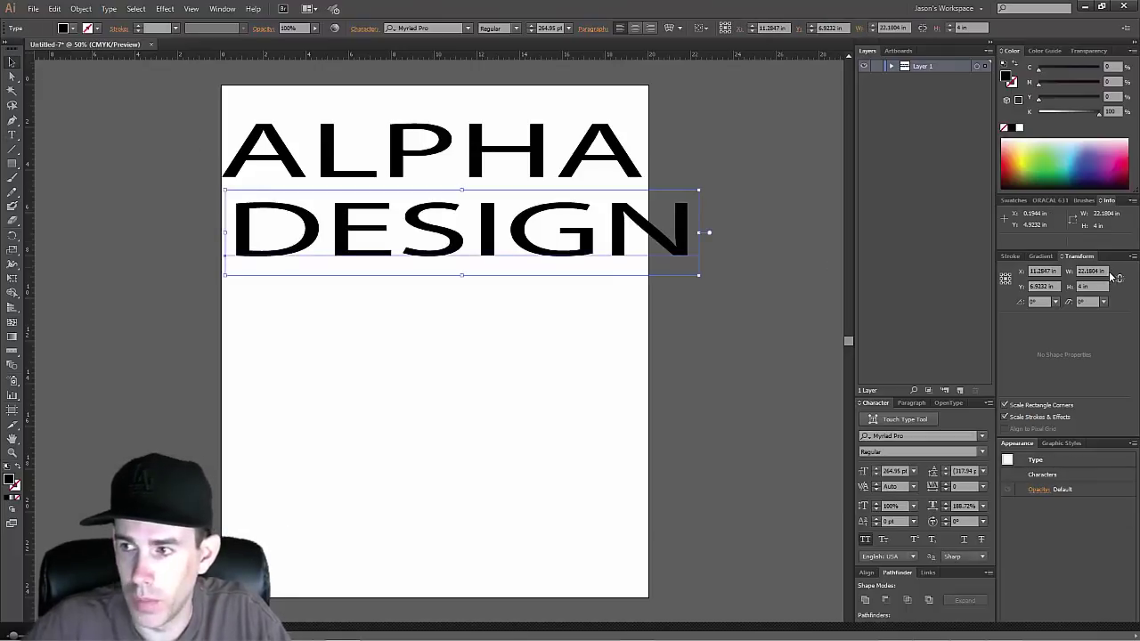
type("20")
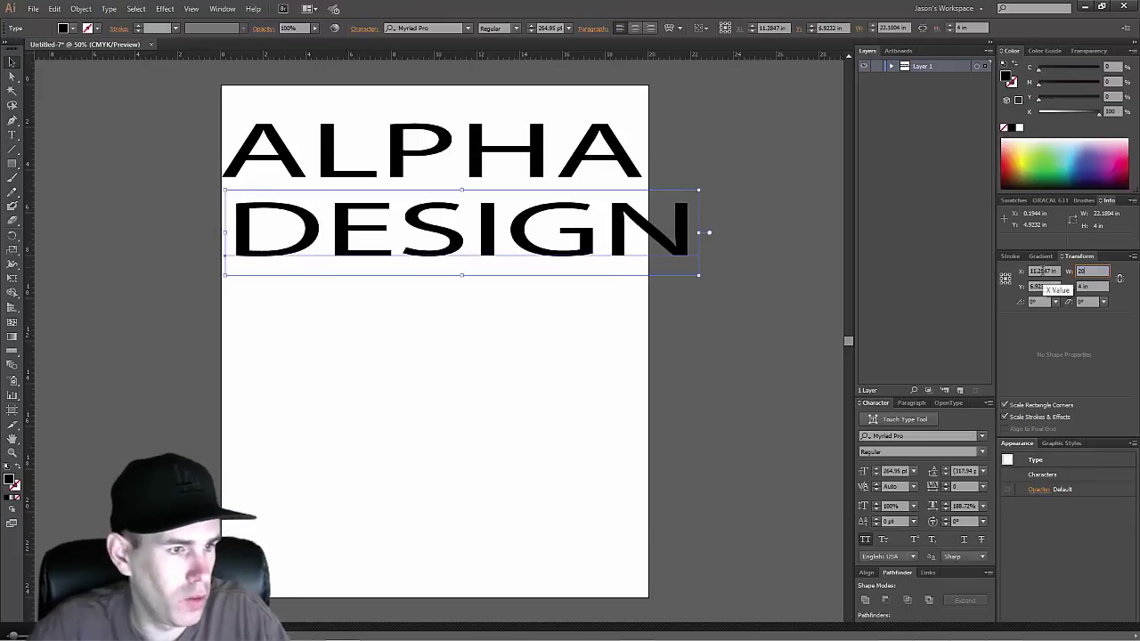
key("Return")
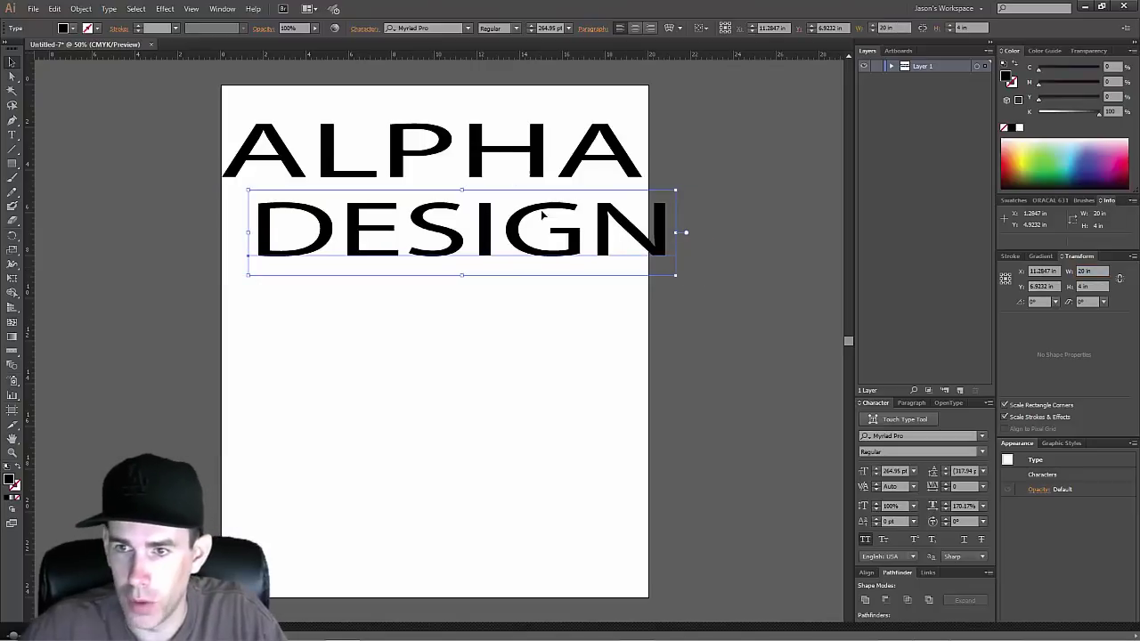
left_click_drag(569, 245, 551, 251)
left_click(539, 307)
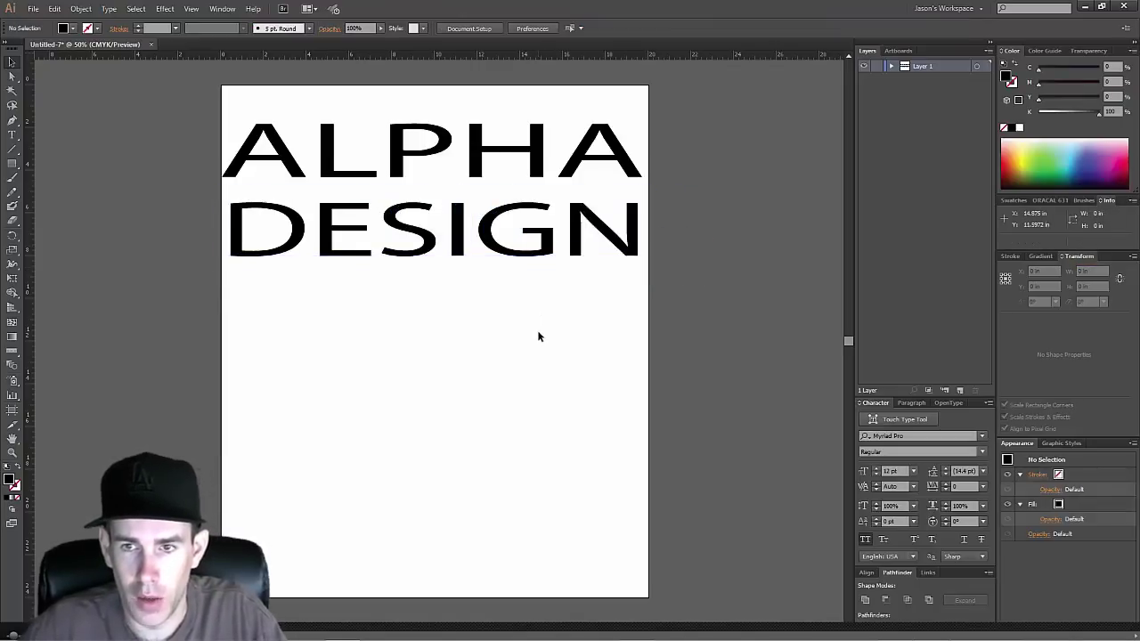
left_click(383, 242)
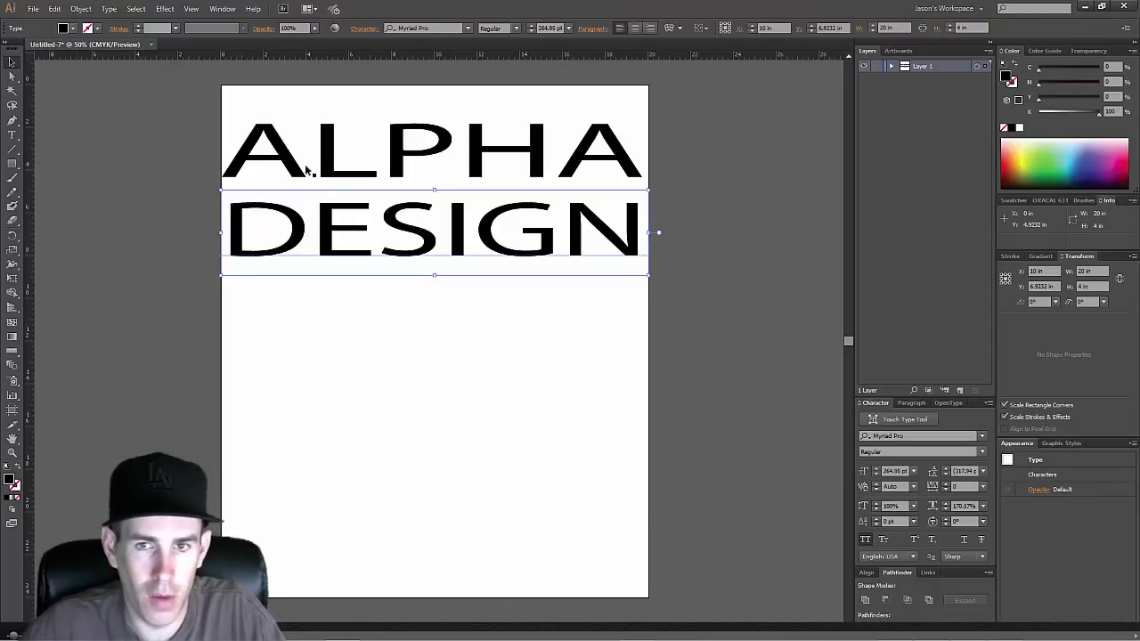
left_click(12, 136)
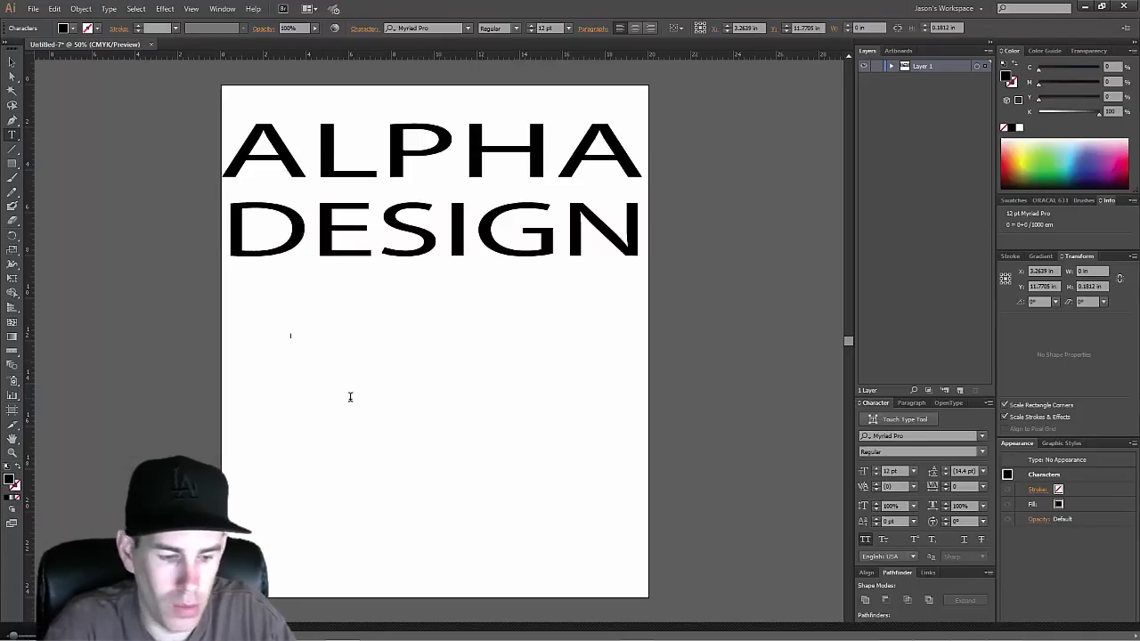
Step: Create a WEB text object 1.5 in tall with linked proportions and place it beneath DESIGN's left end
type("a")
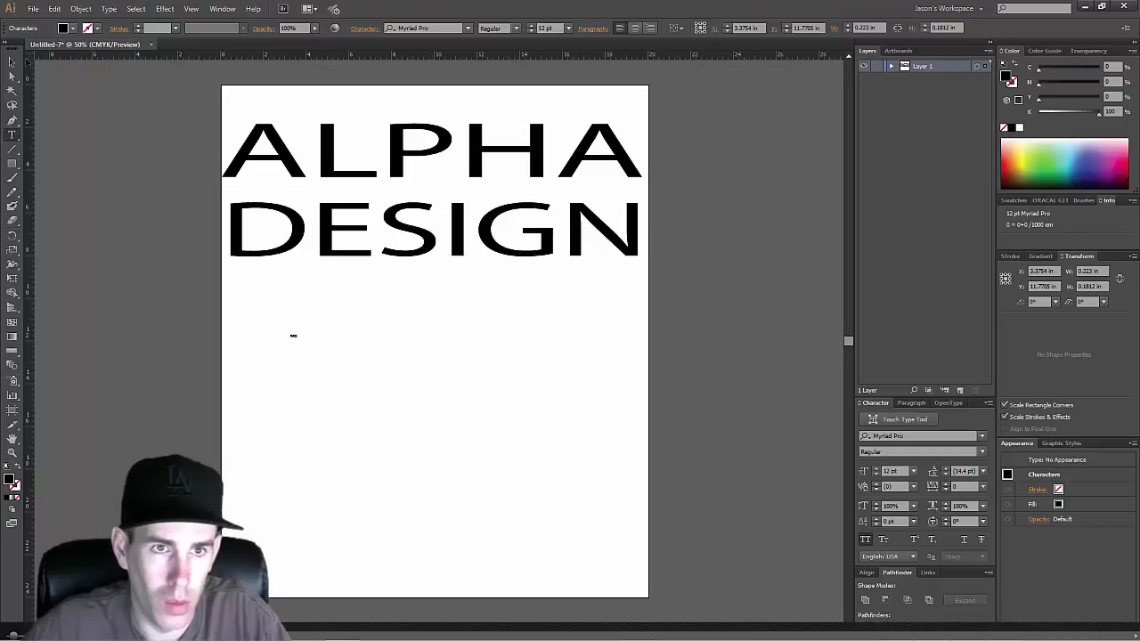
key("Escape")
left_click_drag(297, 335, 356, 341)
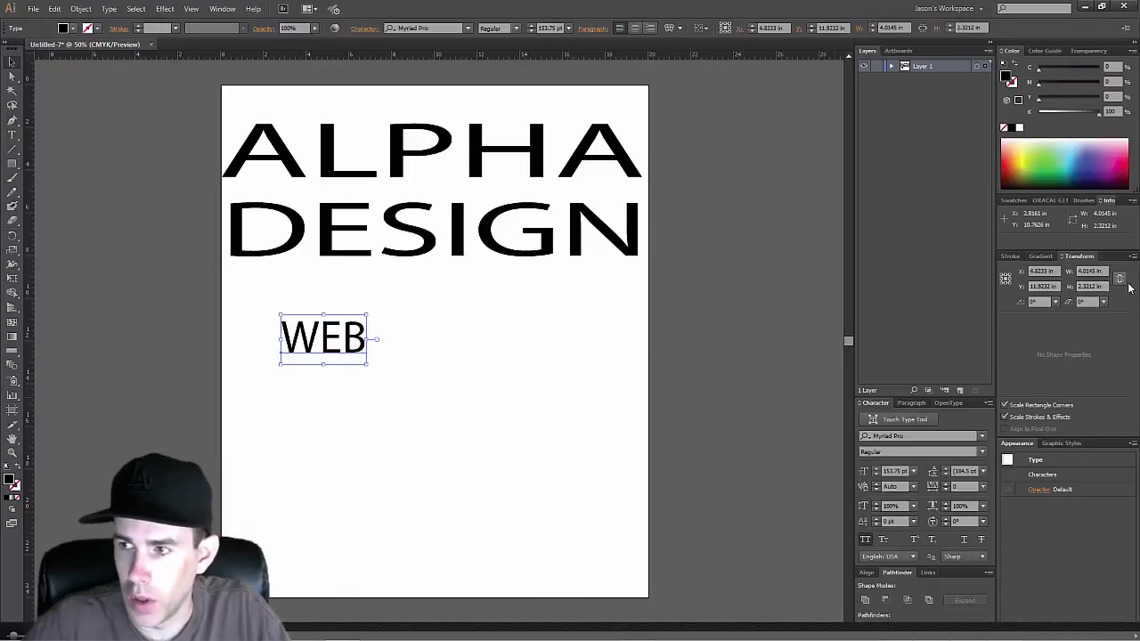
left_click(1119, 280)
left_click(1097, 271)
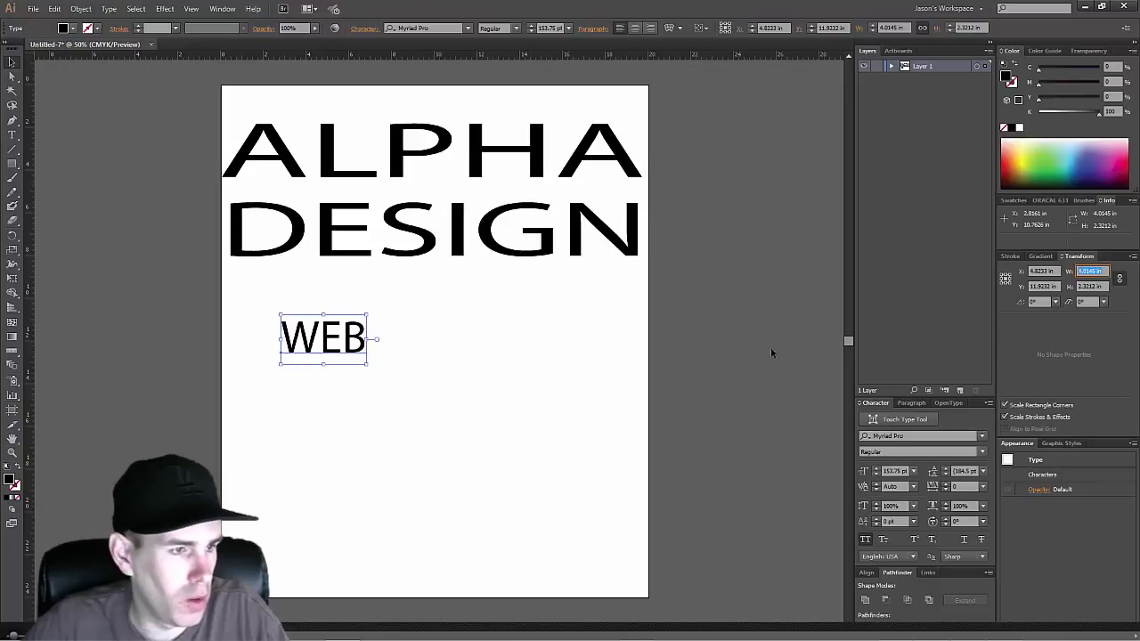
type("1")
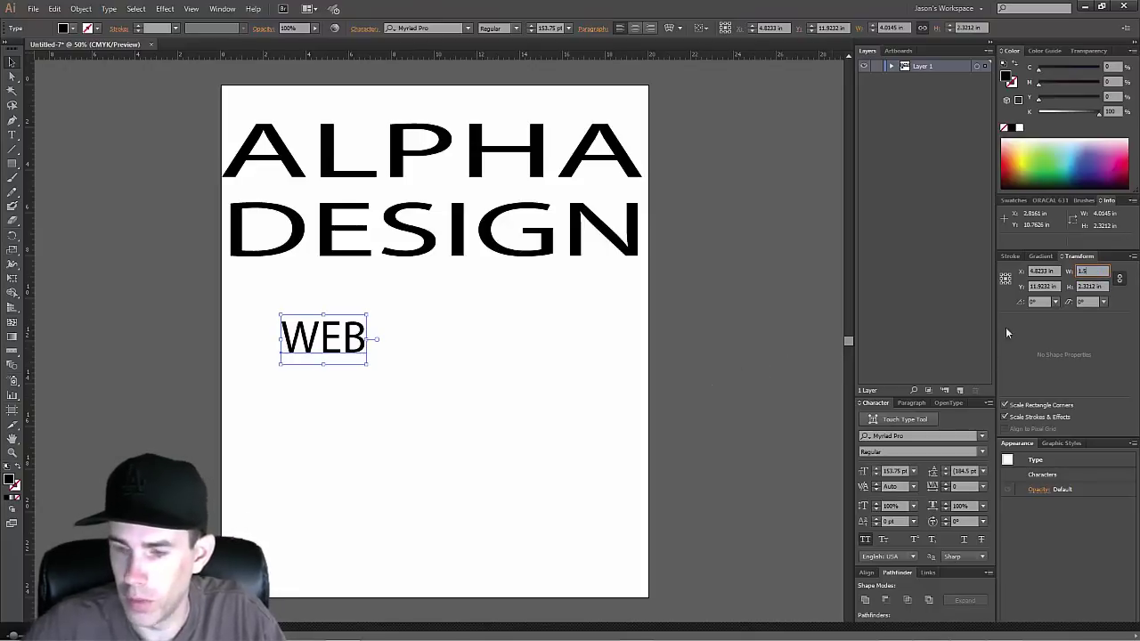
type(".5")
key("Tab")
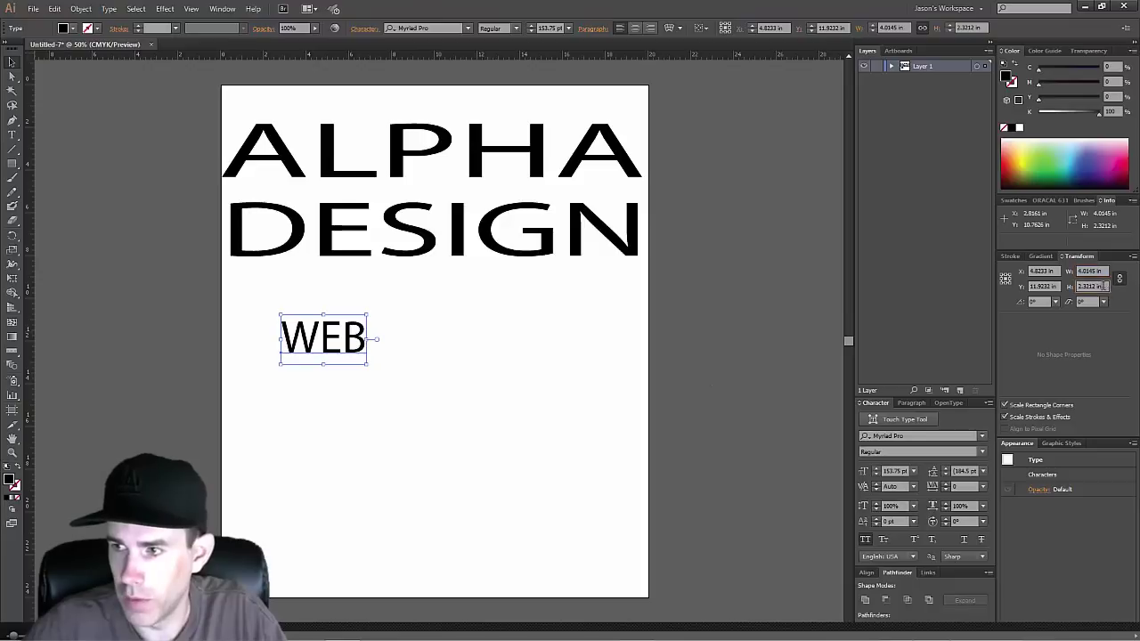
type("1.5")
key("Return")
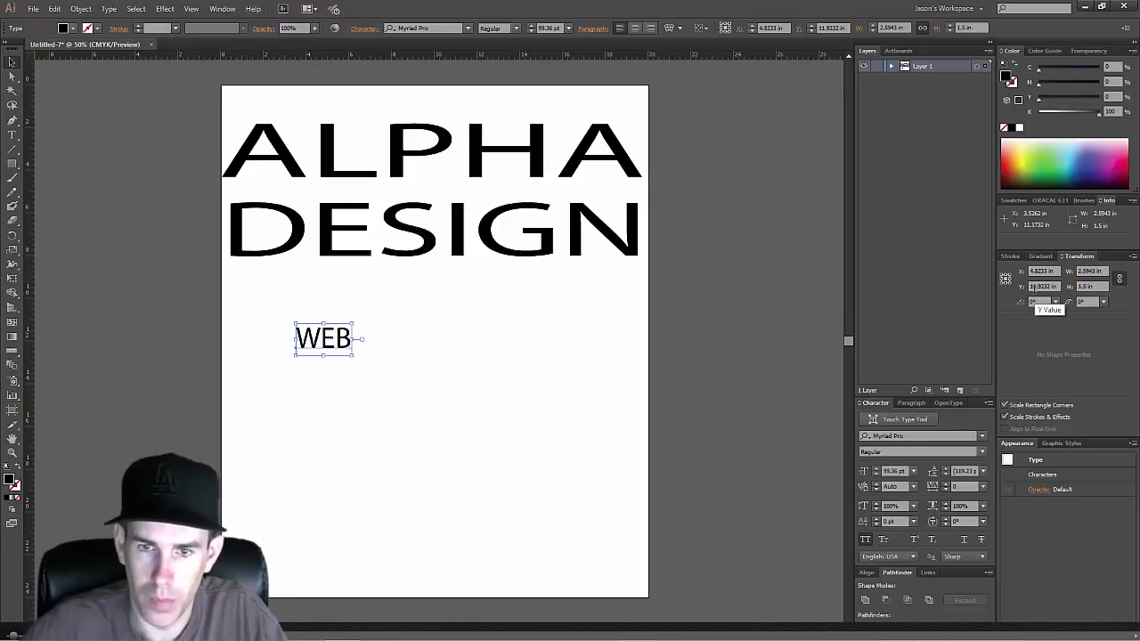
left_click_drag(331, 350, 275, 307)
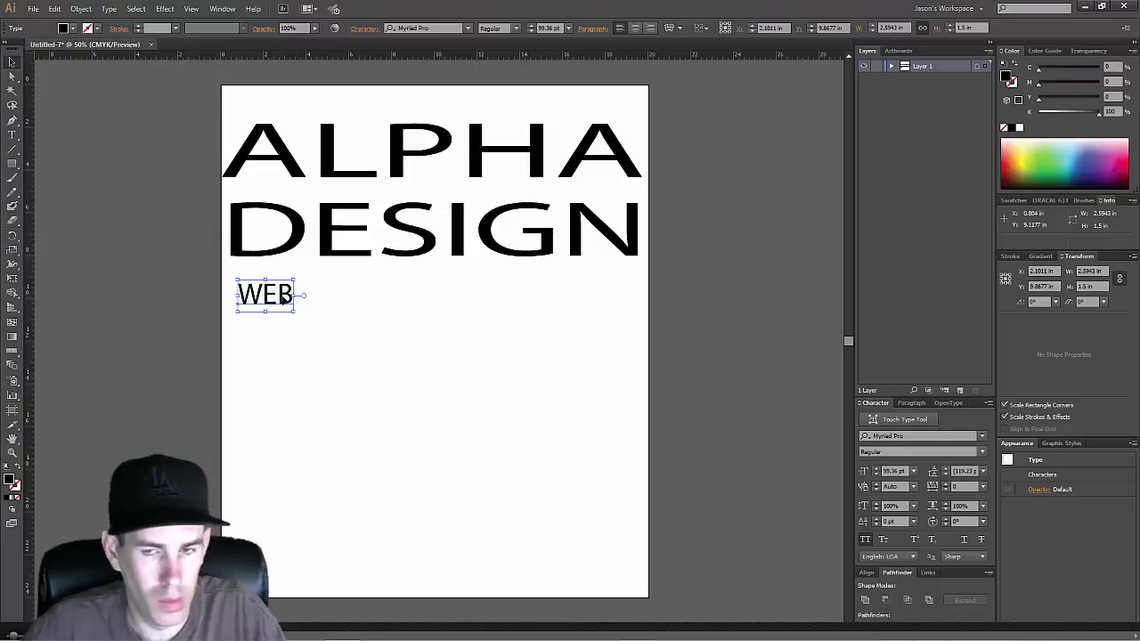
Step: Alt-drag a WEB copy to the right and repeat with Ctrl+D to make six WEB words
key("alt")
left_click_drag(284, 300, 350, 301)
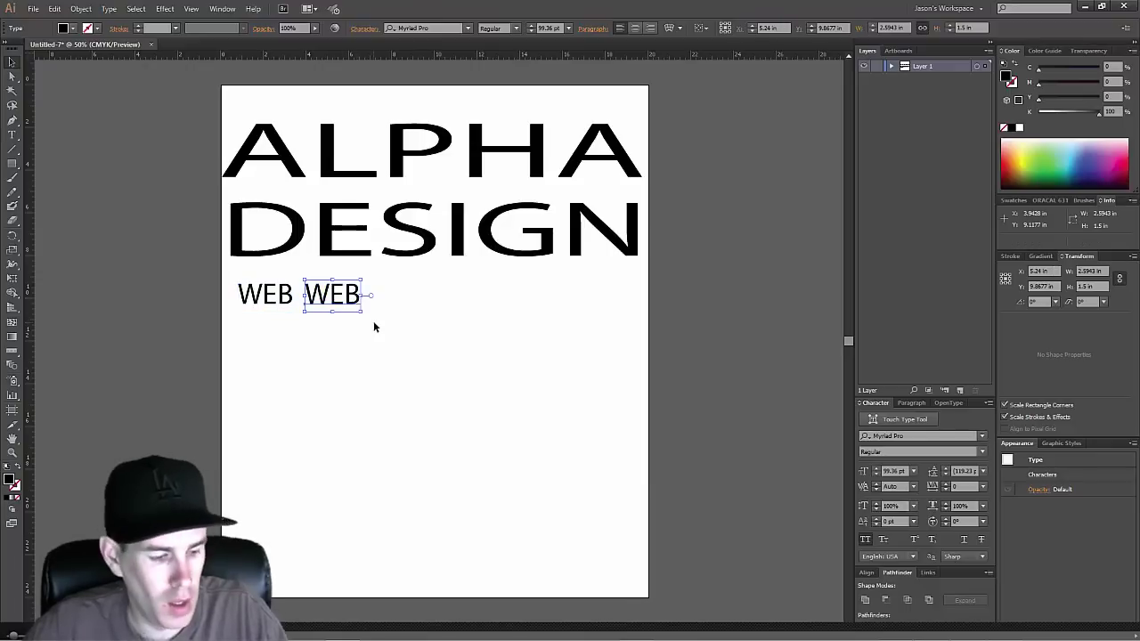
key("ctrl+d")
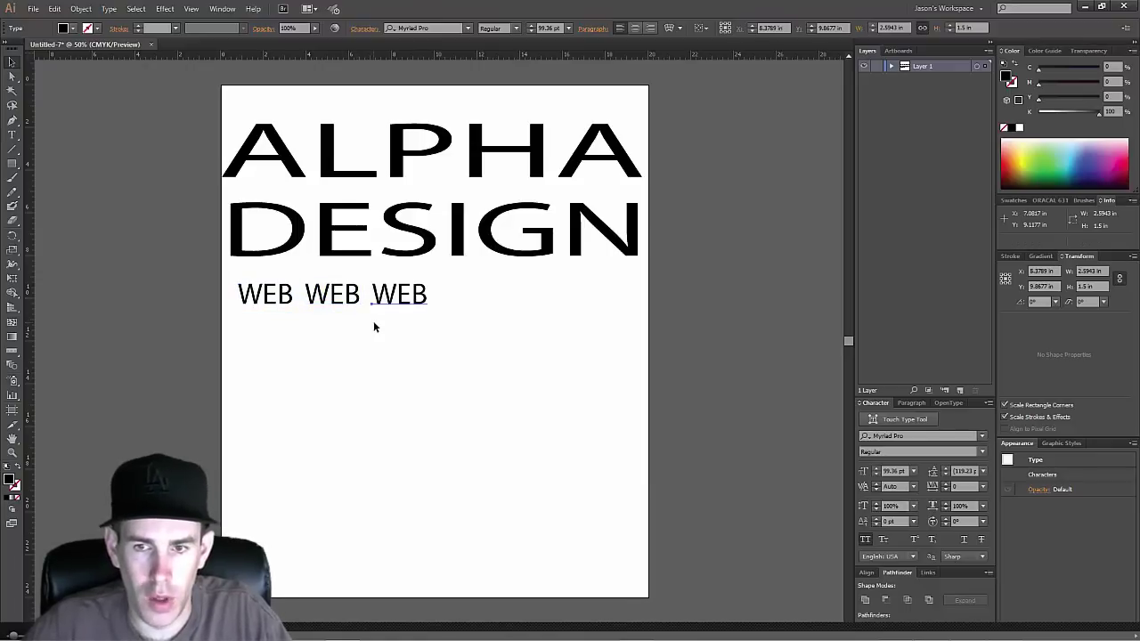
key("ctrl+d")
key("ctrl+d")
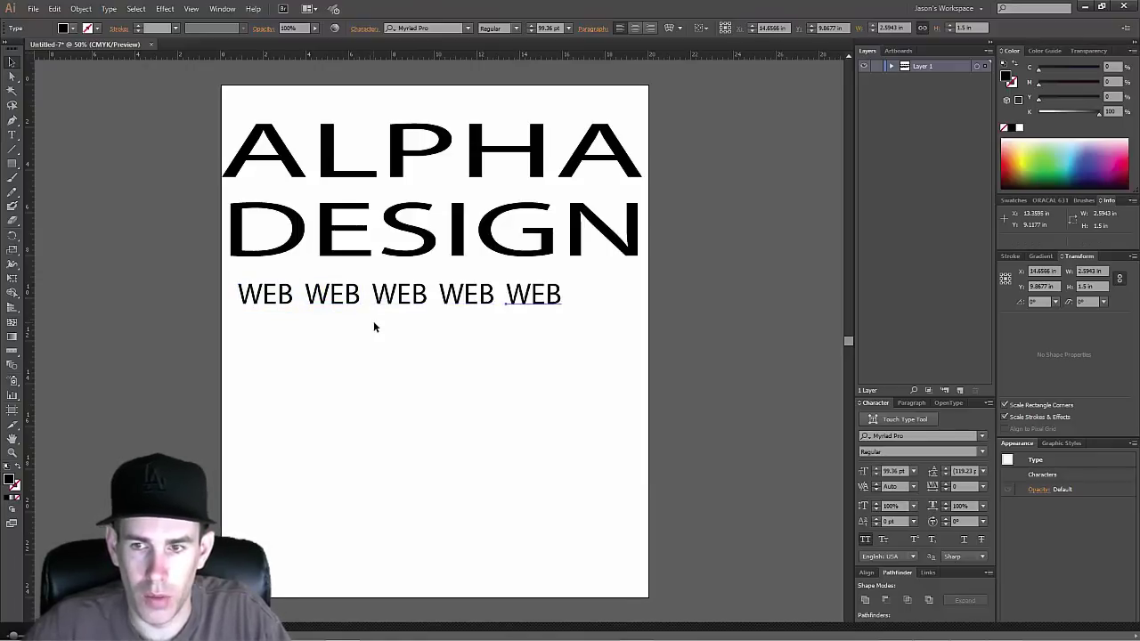
key("ctrl+d")
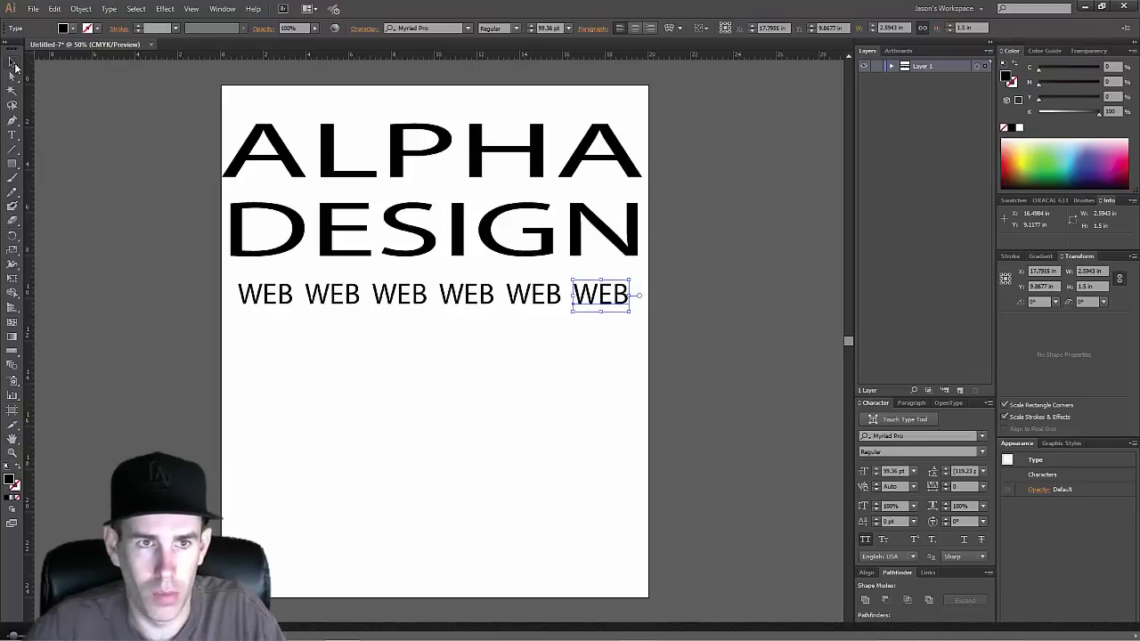
left_click(185, 330)
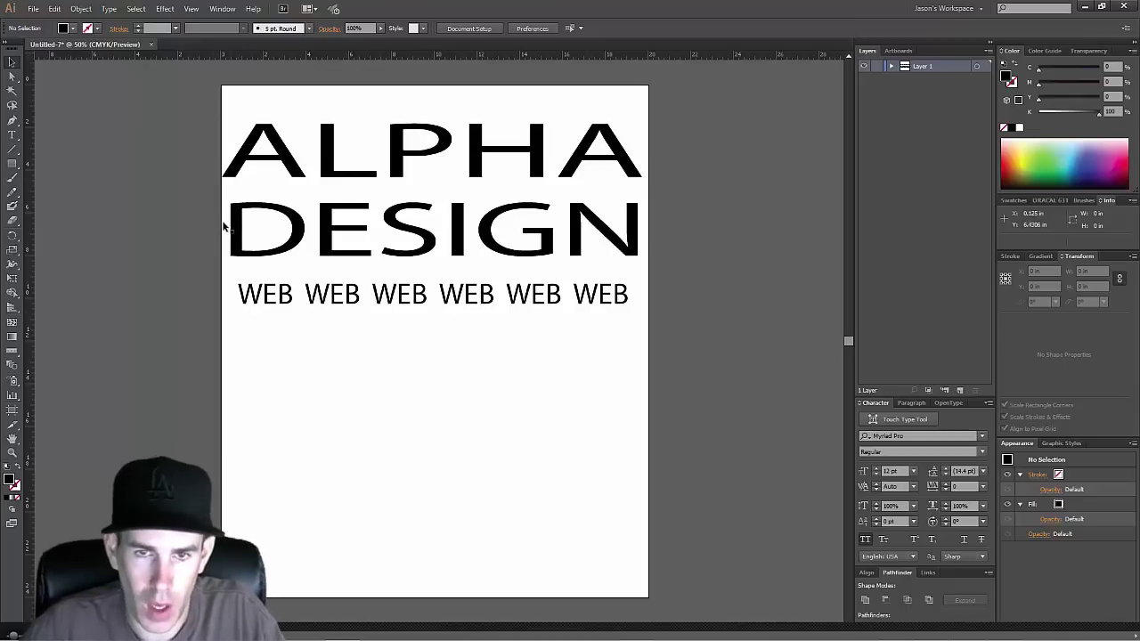
Step: Marquee-select the ALPHA, DESIGN and WEB lettering and drag the block toward the top of the page
left_click_drag(198, 112, 625, 288)
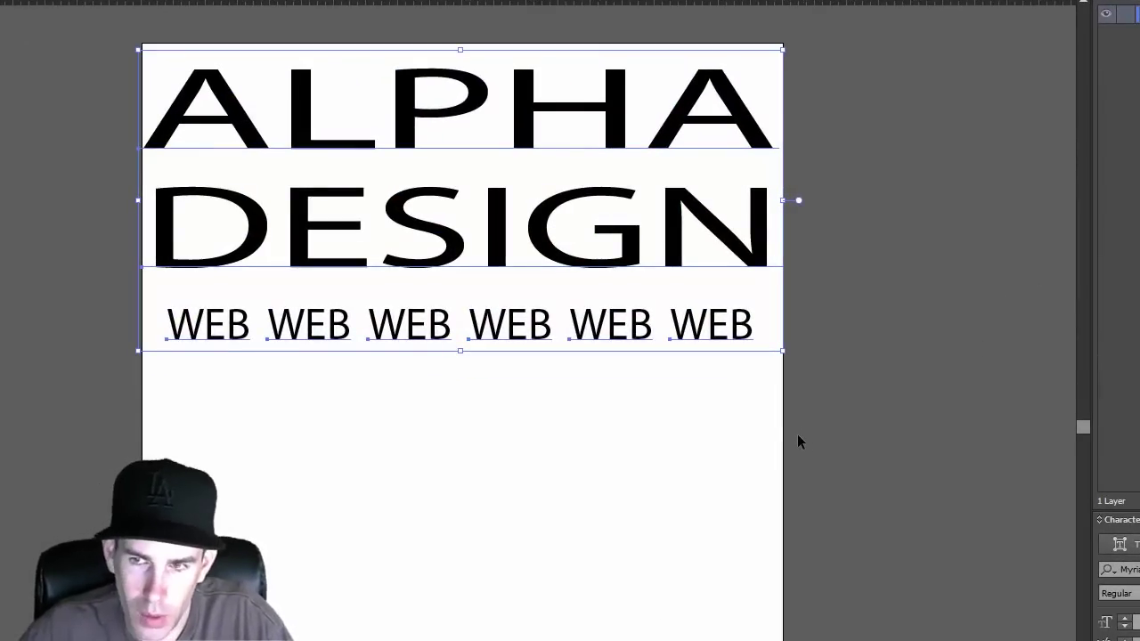
left_click(564, 446)
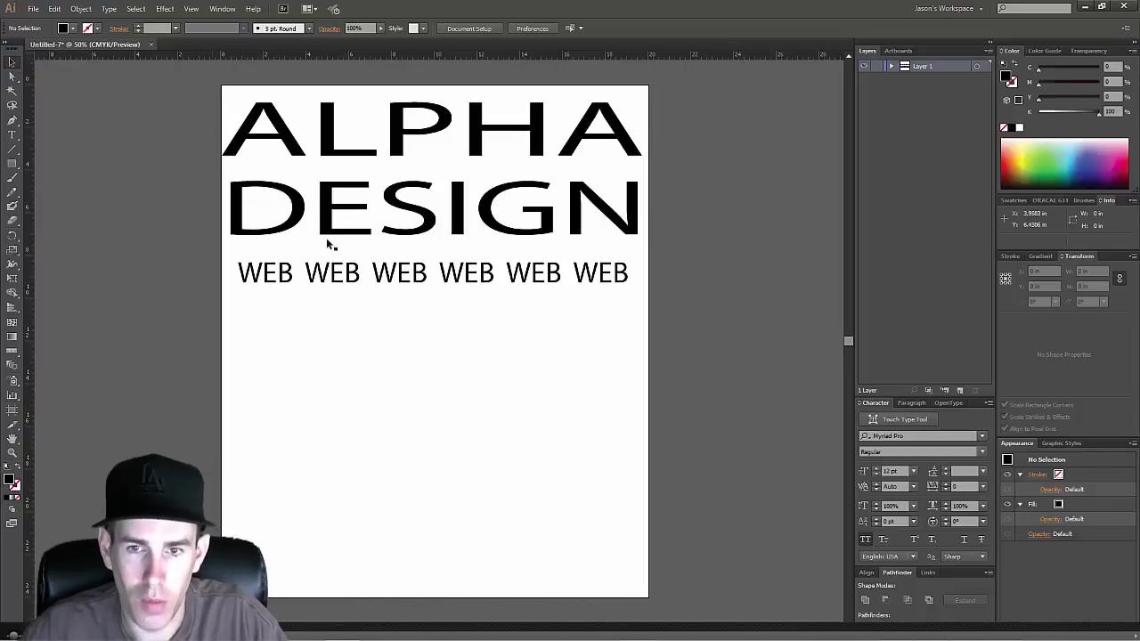
Step: Select ALPHA, DESIGN and several WEB words one at a time to check their sizes
left_click_drag(163, 92, 303, 146)
left_click(335, 223)
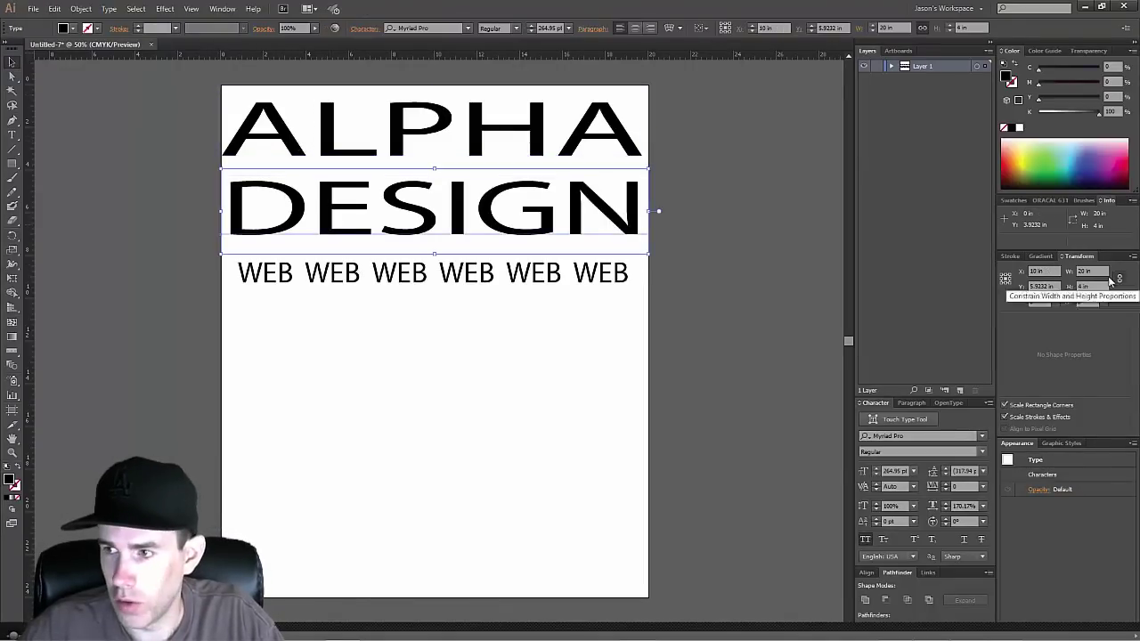
left_click(583, 283)
left_click(464, 284)
left_click(407, 282)
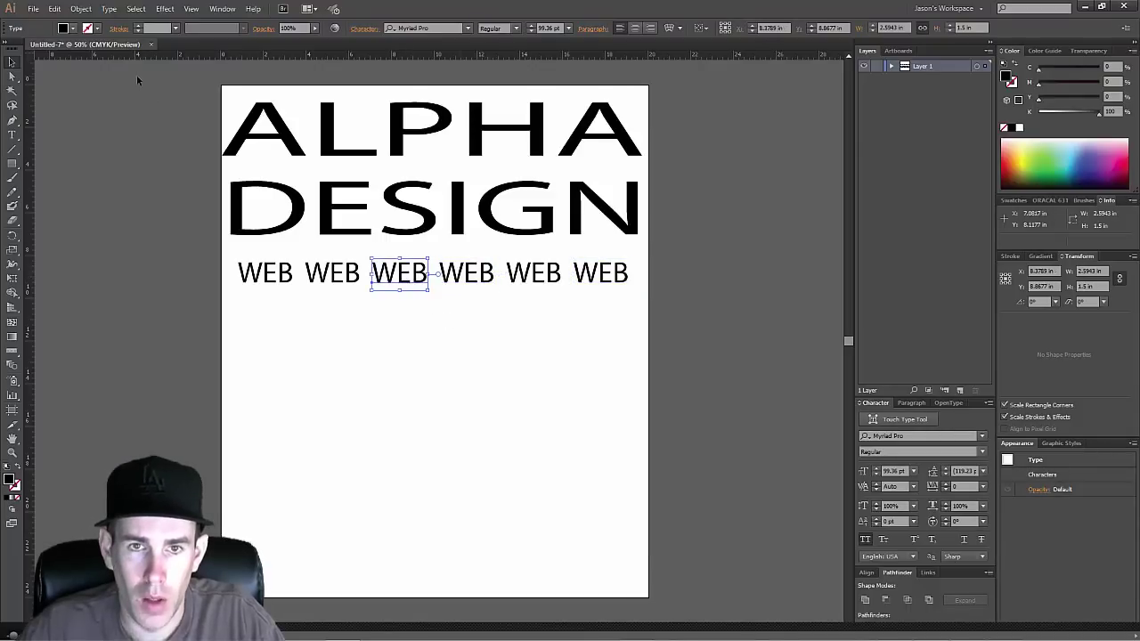
Step: Select all the lettering and bring up the File menu's Cutting Master 3 option
left_click_drag(214, 75, 677, 313)
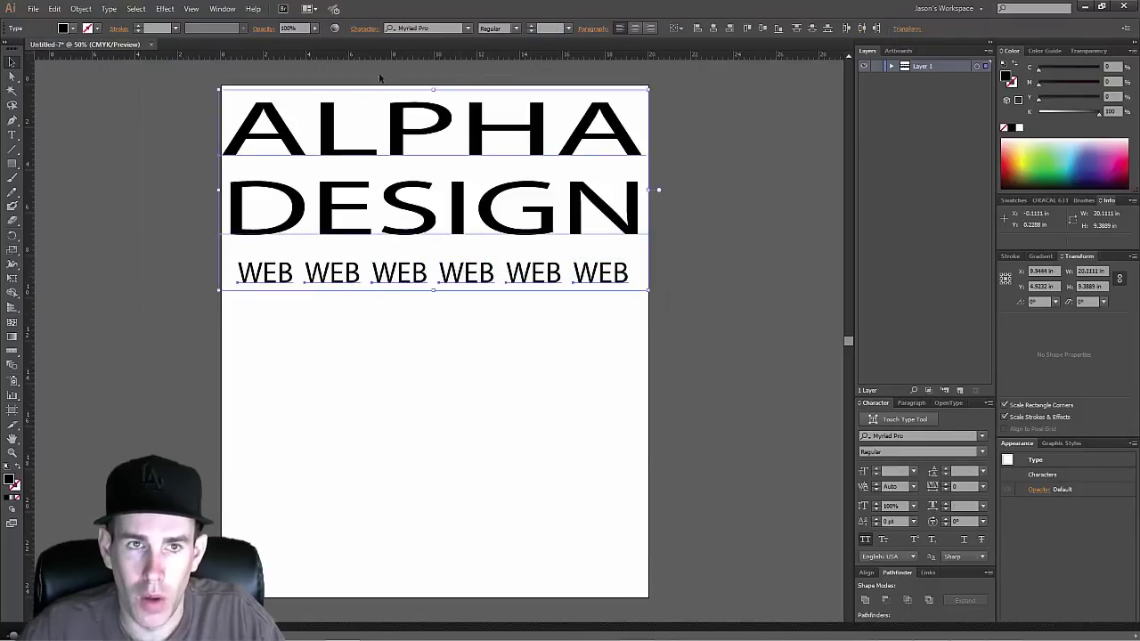
left_click(33, 9)
mouse_move(106, 292)
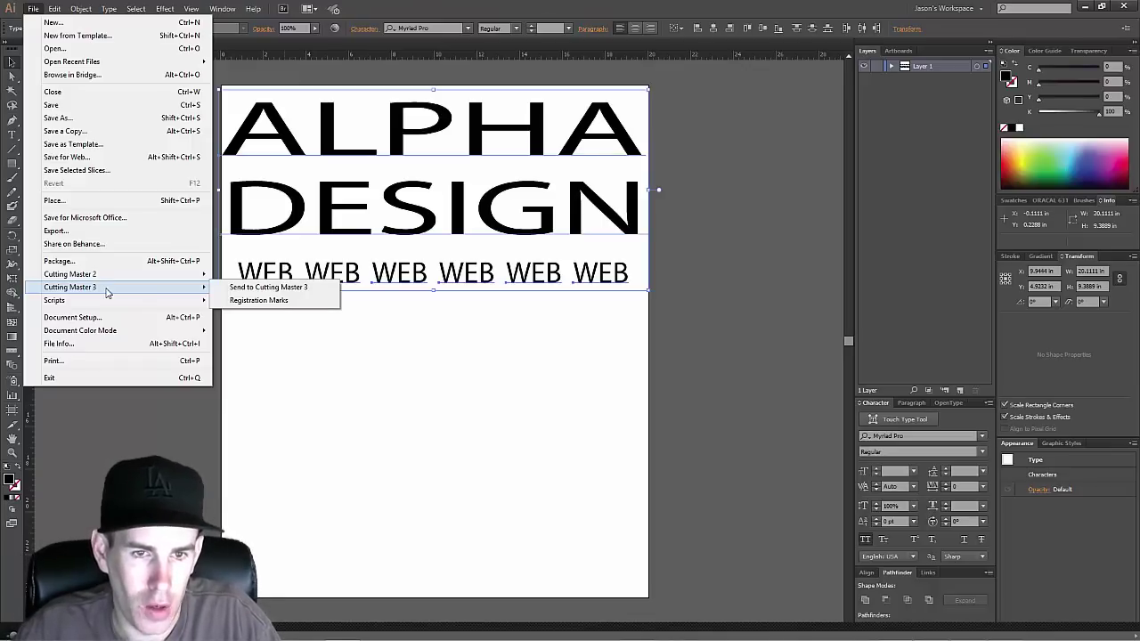
Step: Send the lettering to Cutting Master 3, check the 19.667 × 8.471 in layout, then close it
left_click(287, 291)
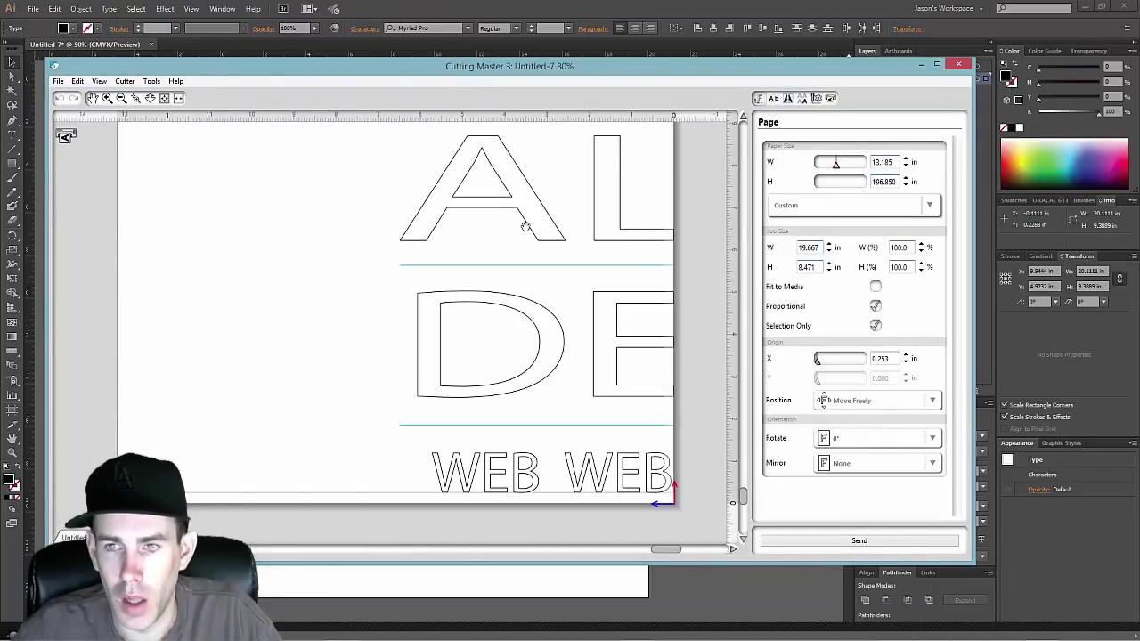
left_click_drag(428, 225, 341, 213)
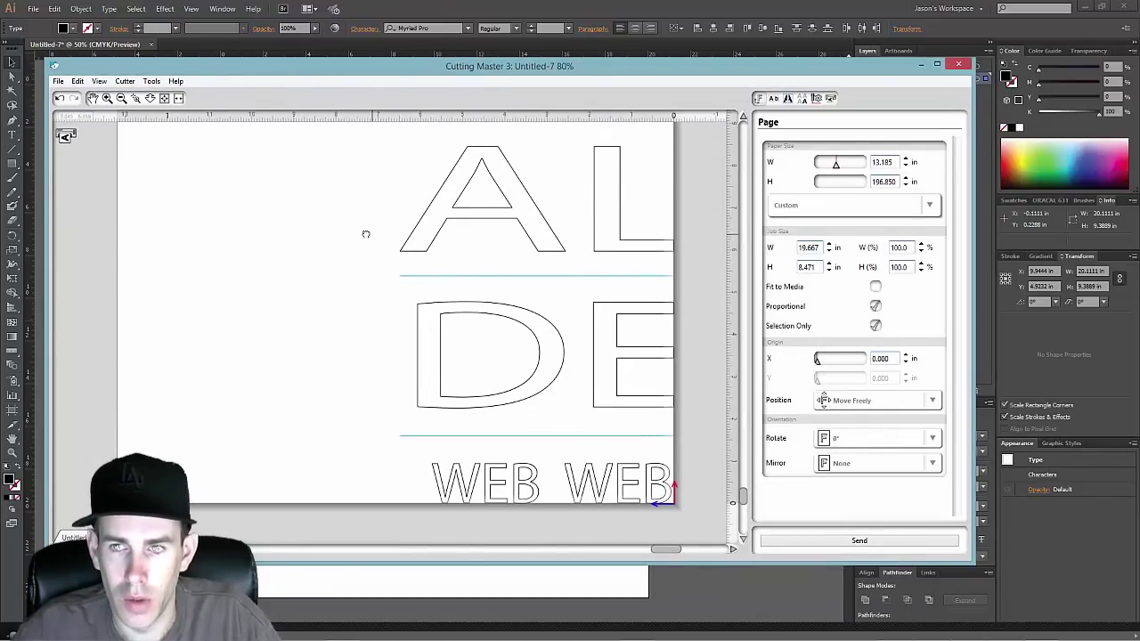
left_click_drag(498, 219, 450, 201)
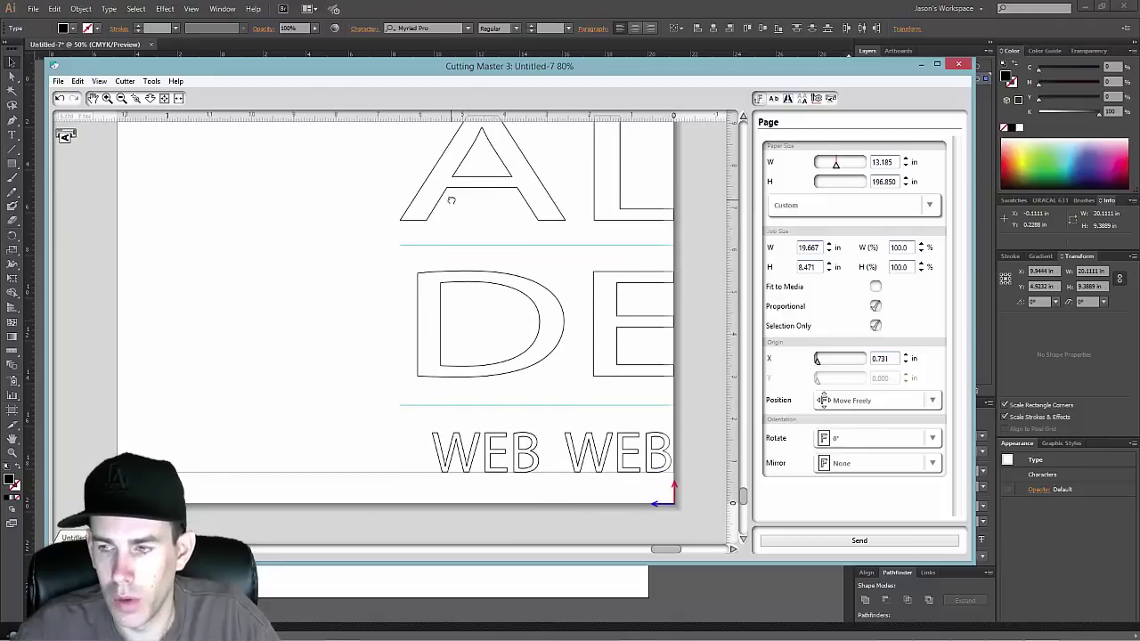
left_click(959, 64)
Step: Create a Cutting Master 2 cut job fitting the lettering to 9.807 in media, raised in the preview
left_click(32, 9)
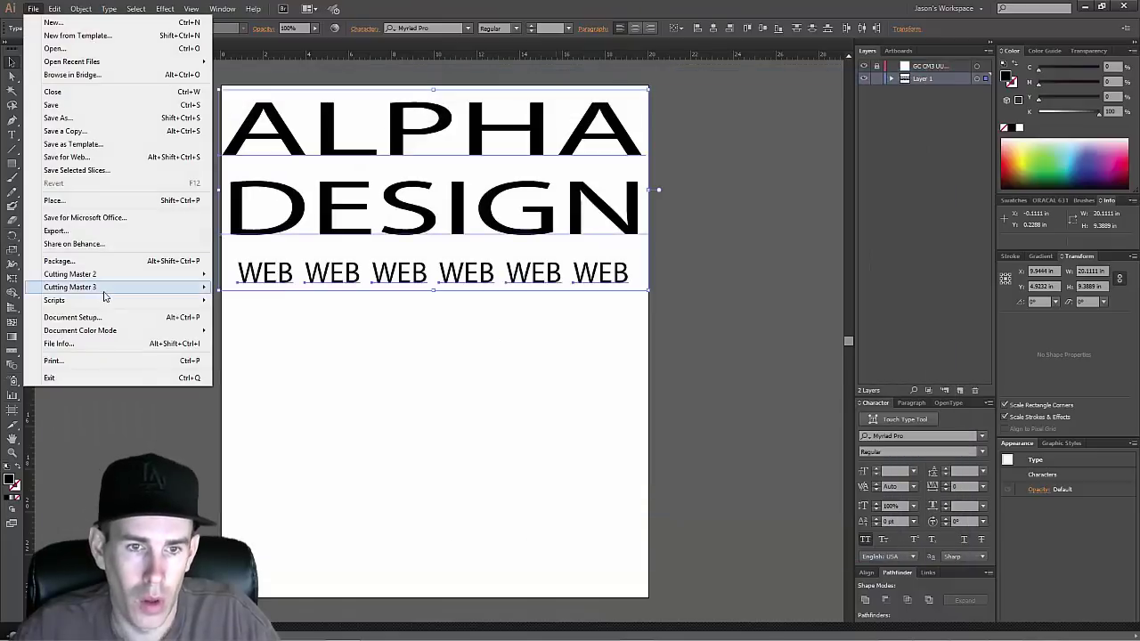
mouse_move(125, 274)
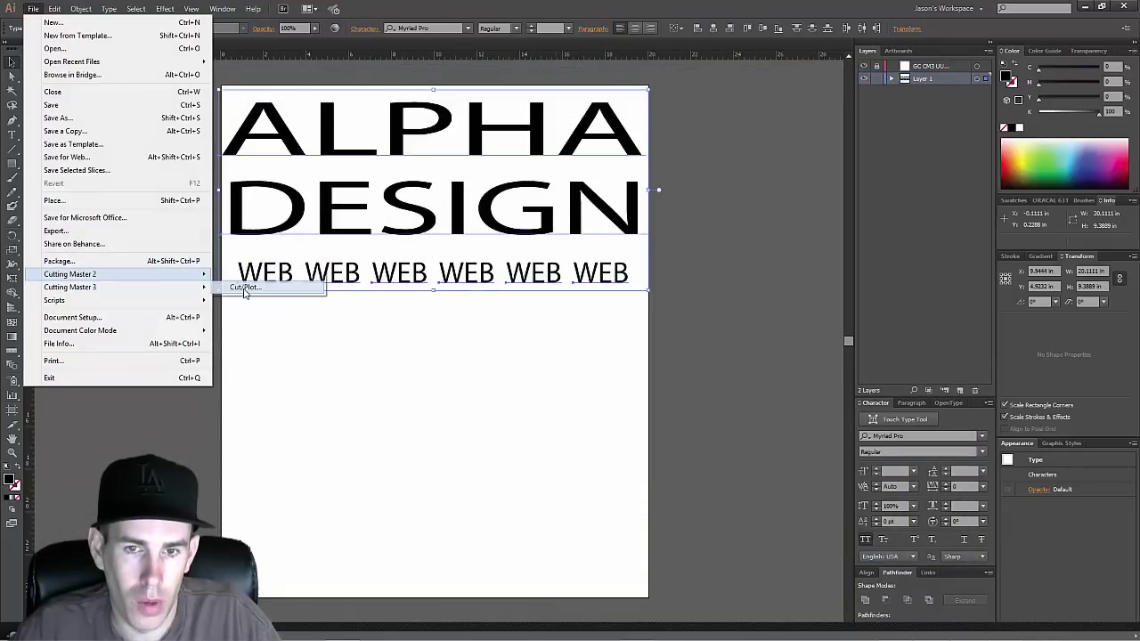
left_click(244, 286)
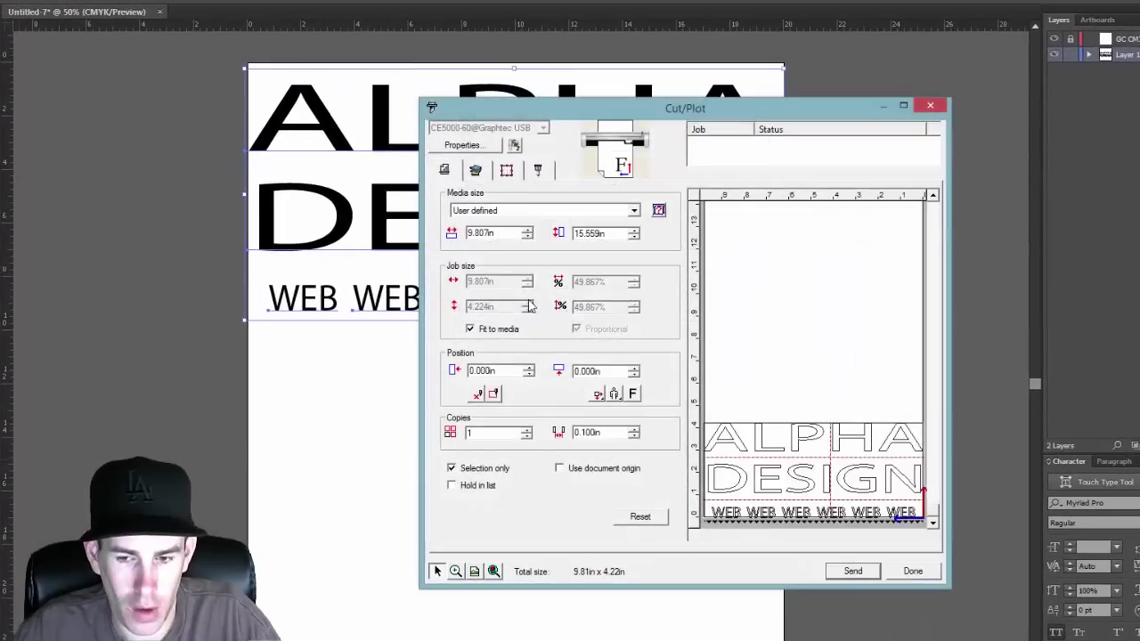
left_click_drag(664, 113, 443, 78)
left_click_drag(727, 552, 806, 635)
mouse_move(726, 523)
left_mouse_down()
mouse_move(719, 473)
mouse_move(719, 504)
left_mouse_up()
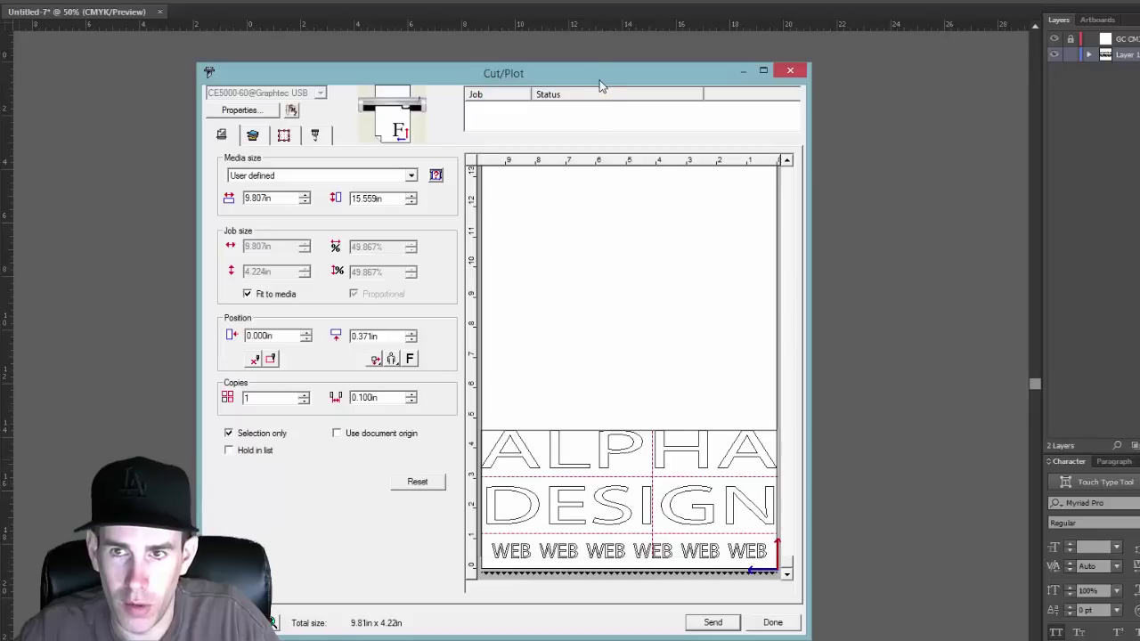
left_click_drag(599, 78, 589, 77)
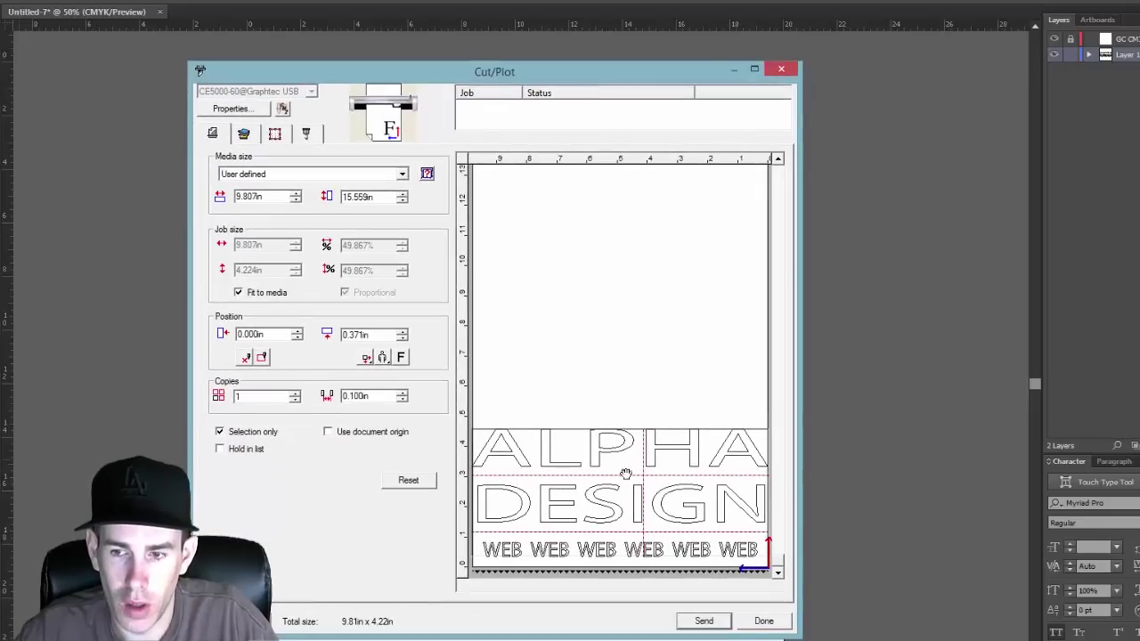
left_click_drag(762, 540, 730, 543)
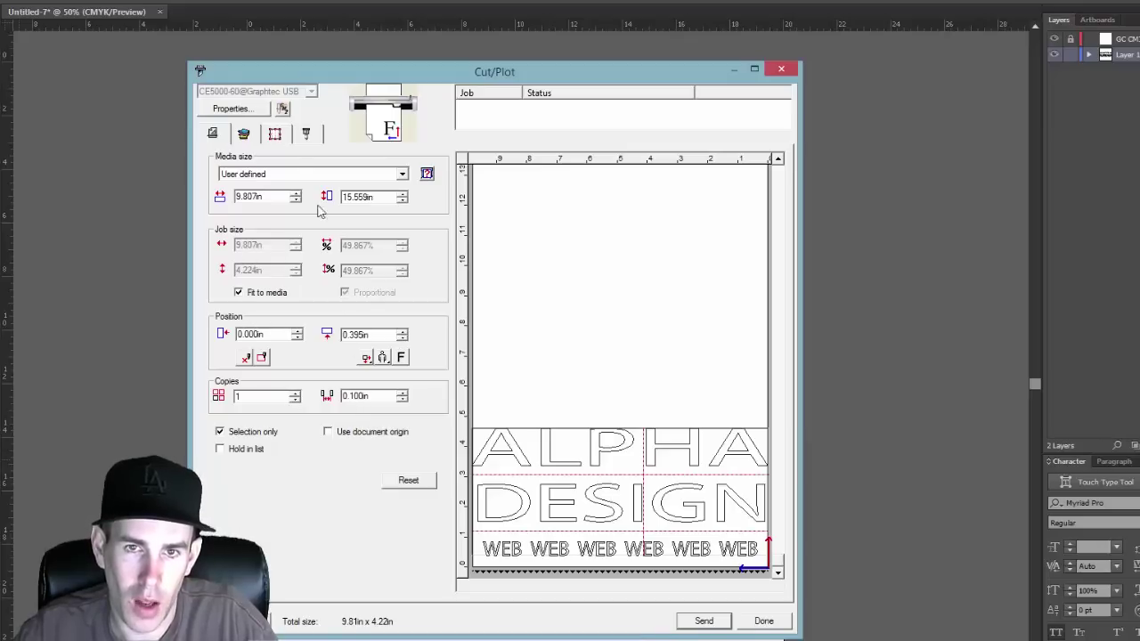
Step: Review the cut job's colour, tiling and media settings, then close Cutting Master 2 without sending
left_click(243, 133)
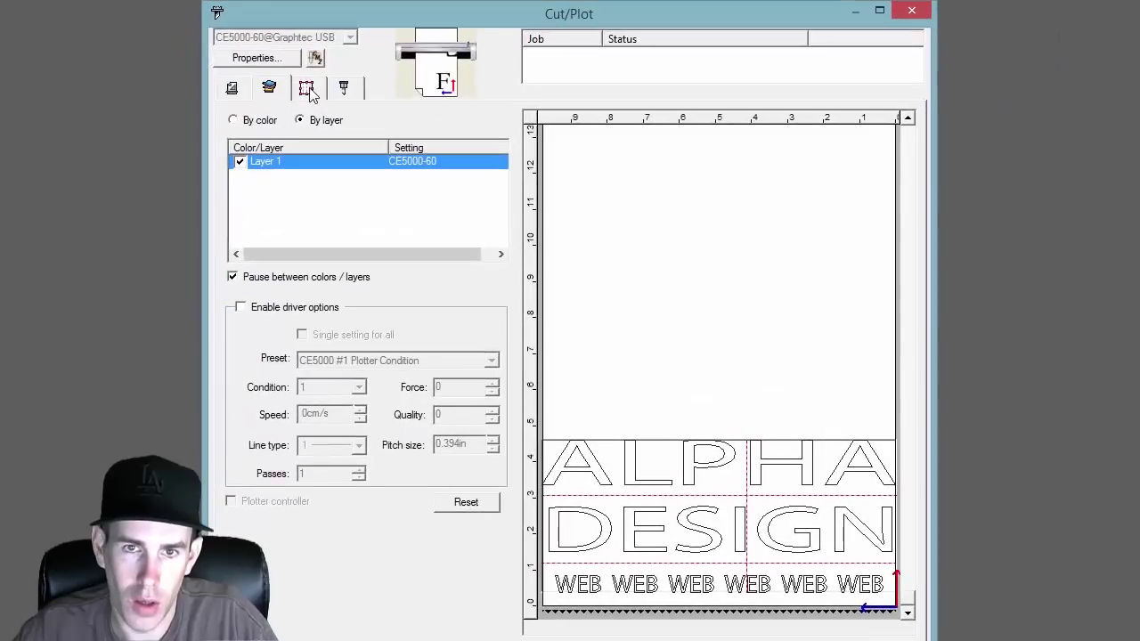
left_click(274, 133)
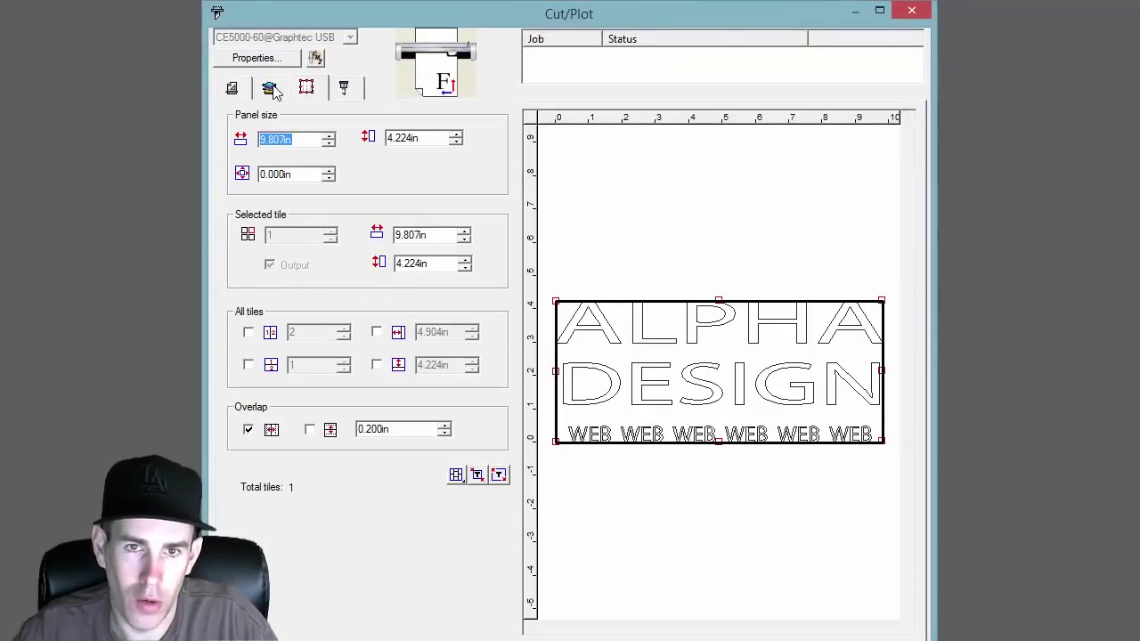
left_click(233, 88)
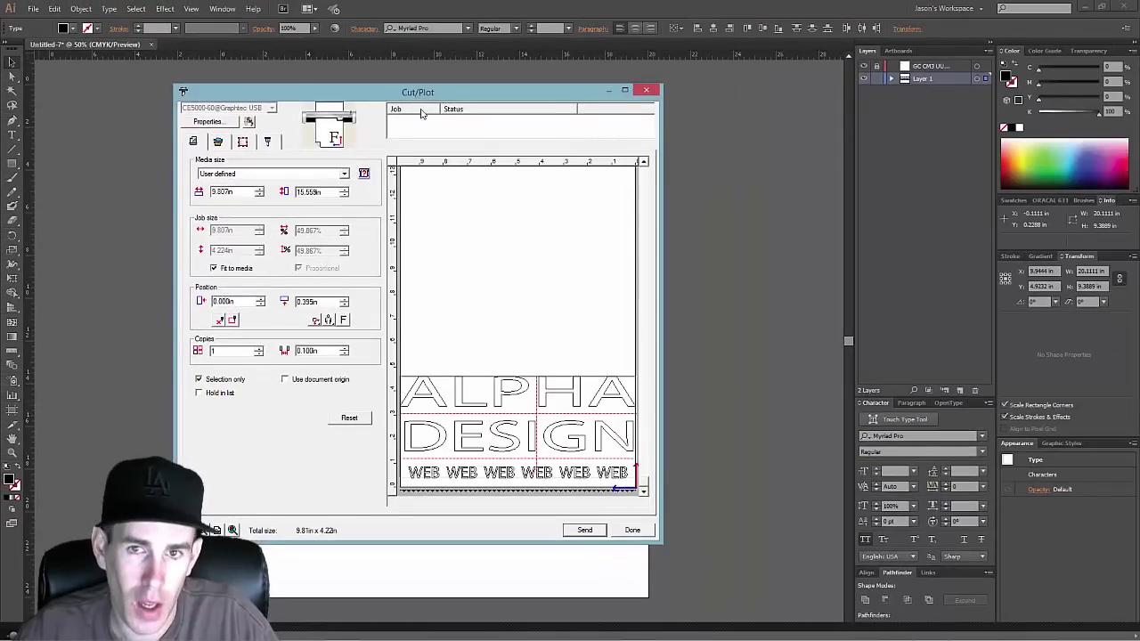
left_click_drag(496, 47, 488, 85)
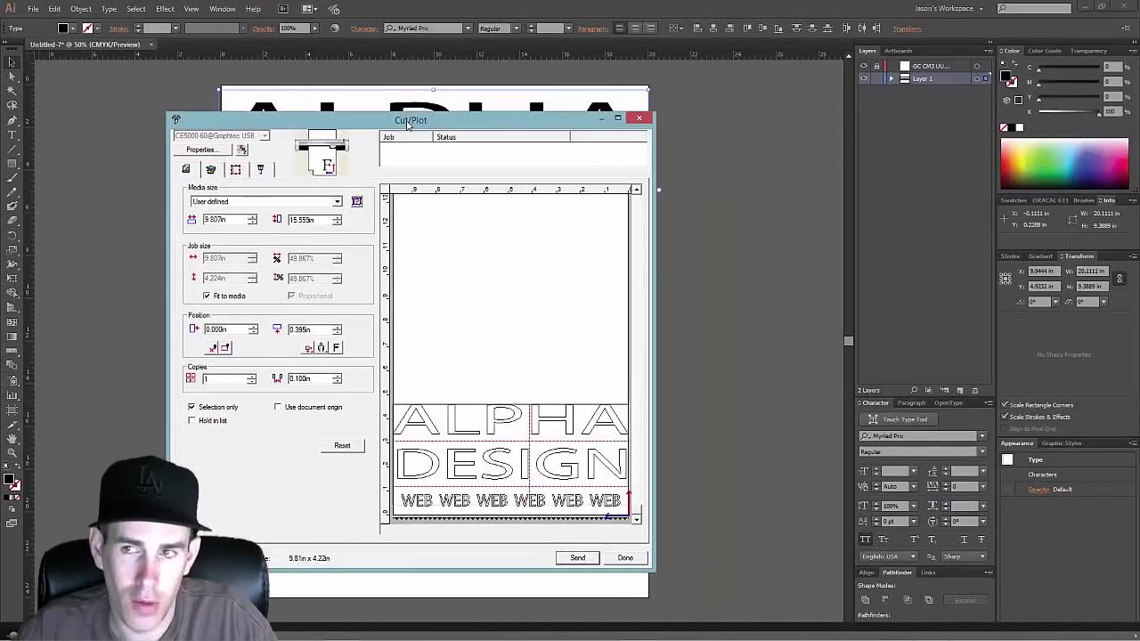
left_click(638, 117)
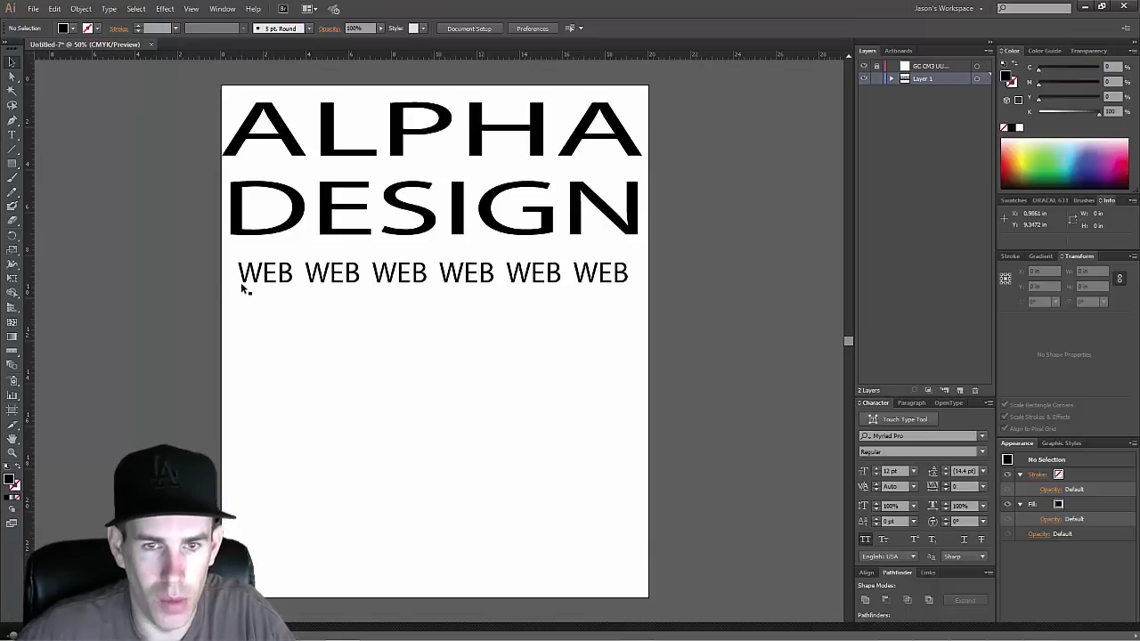
Step: Create a new document and place the red Ferrari photo on its artboard
left_click(34, 12)
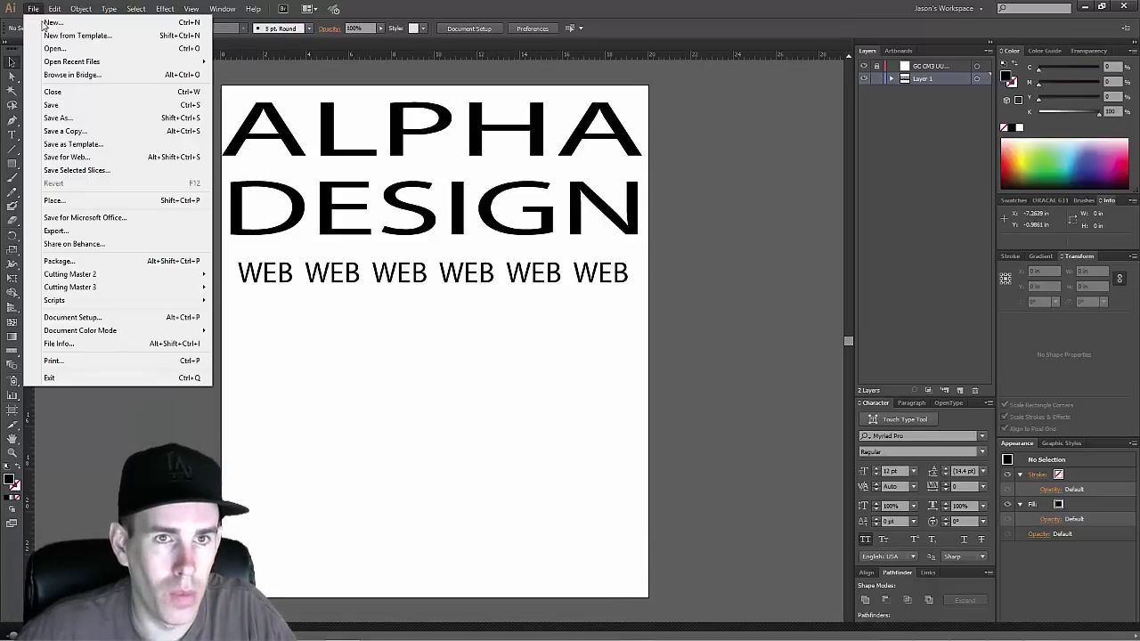
left_click(51, 17)
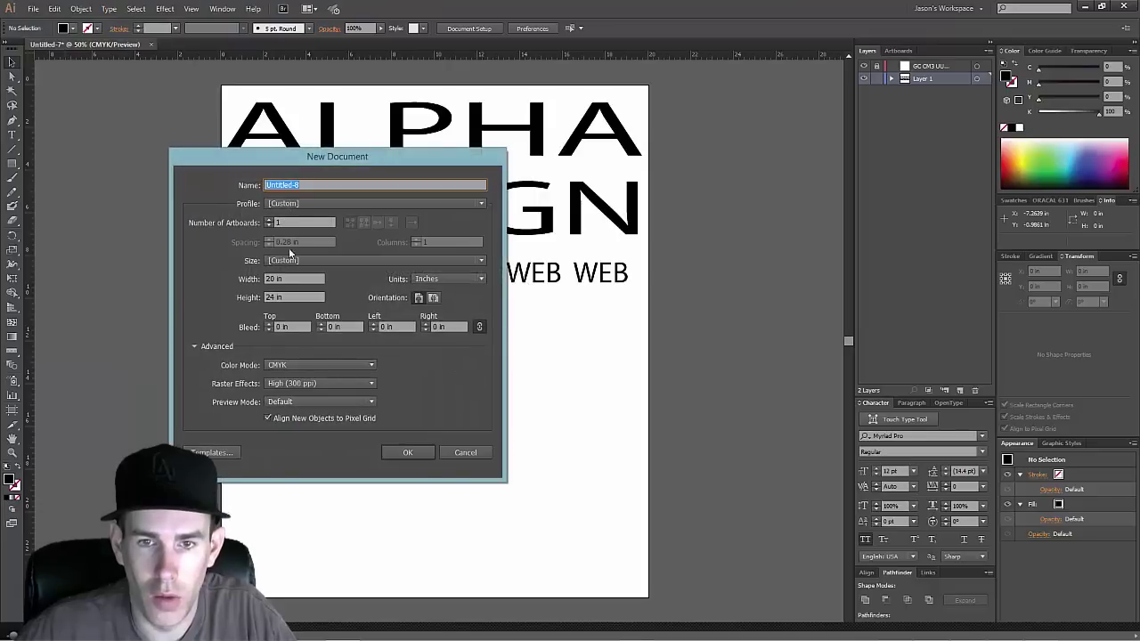
left_click(407, 452)
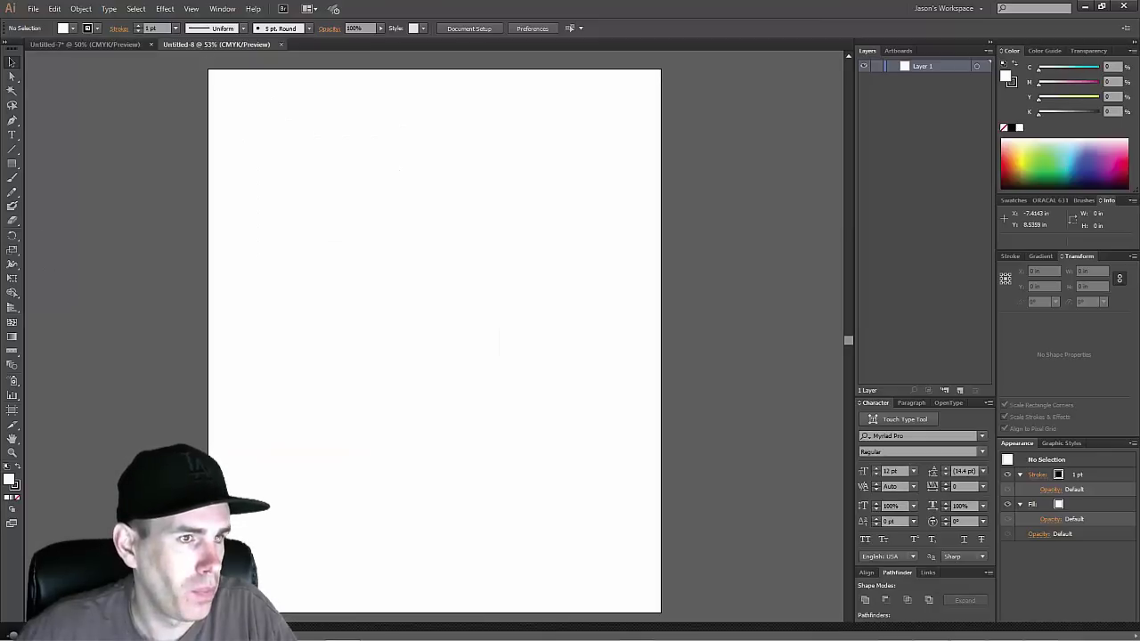
left_click_drag(303, 261, 404, 358)
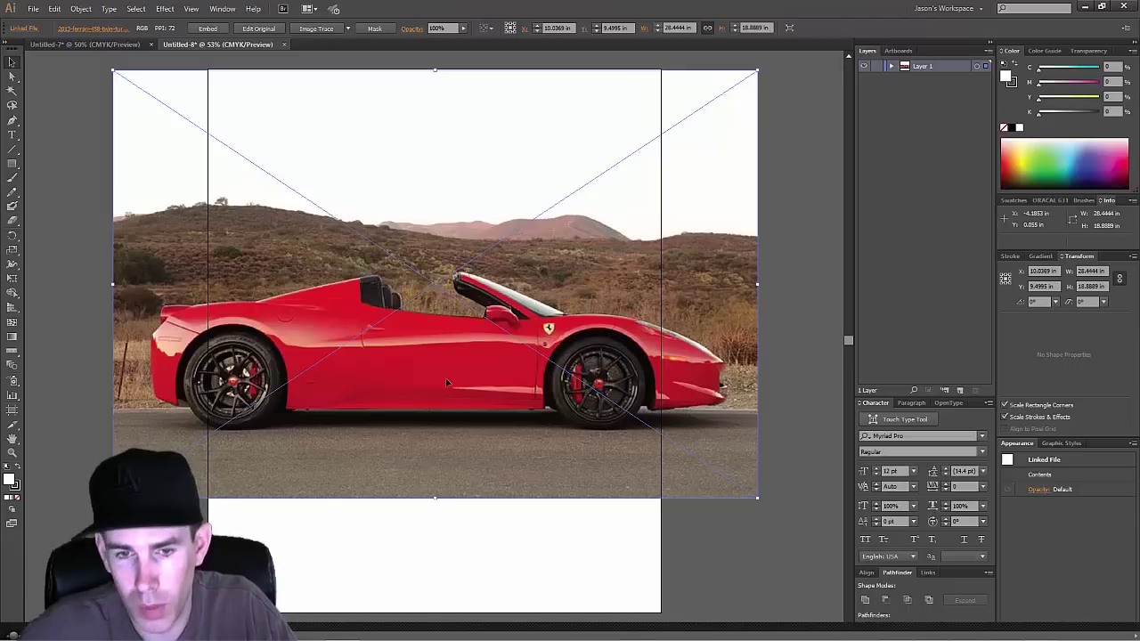
left_click_drag(444, 395, 438, 413)
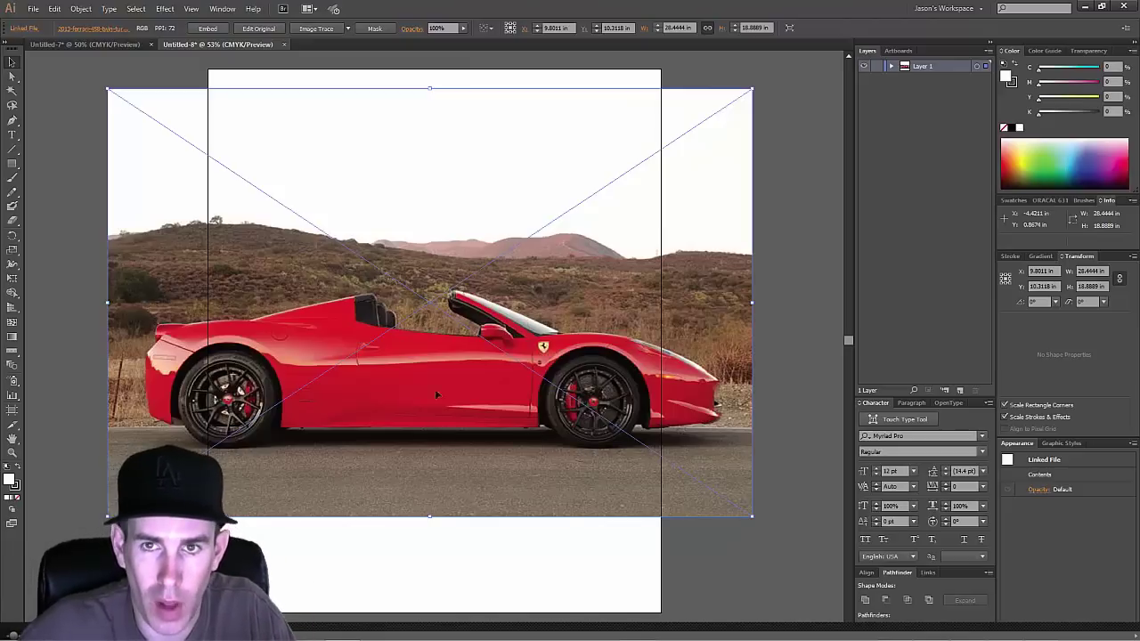
Step: Embed the Ferrari photo and nudge it slightly down
left_click(207, 27)
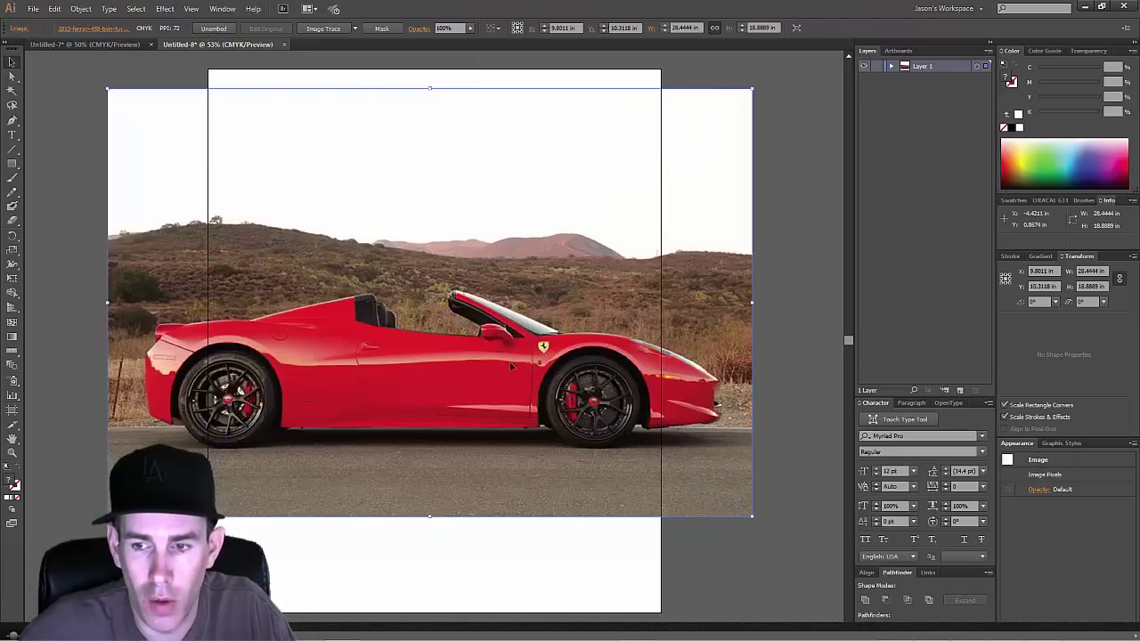
scroll(505, 340, "down", 3)
scroll(351, 229, "up", 2)
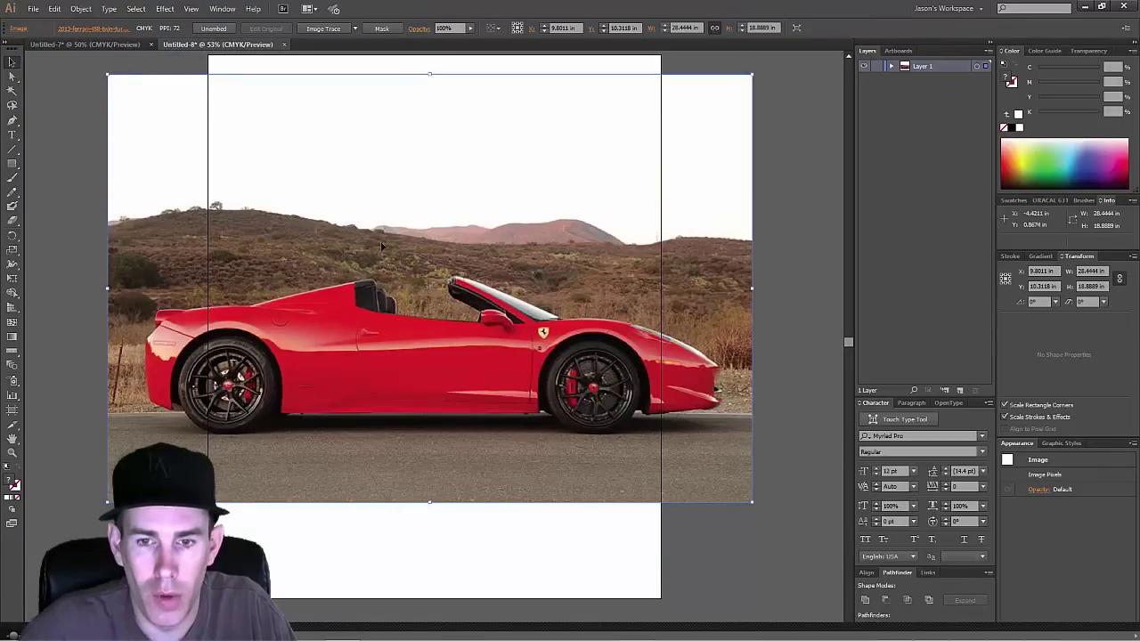
left_click_drag(379, 243, 392, 254)
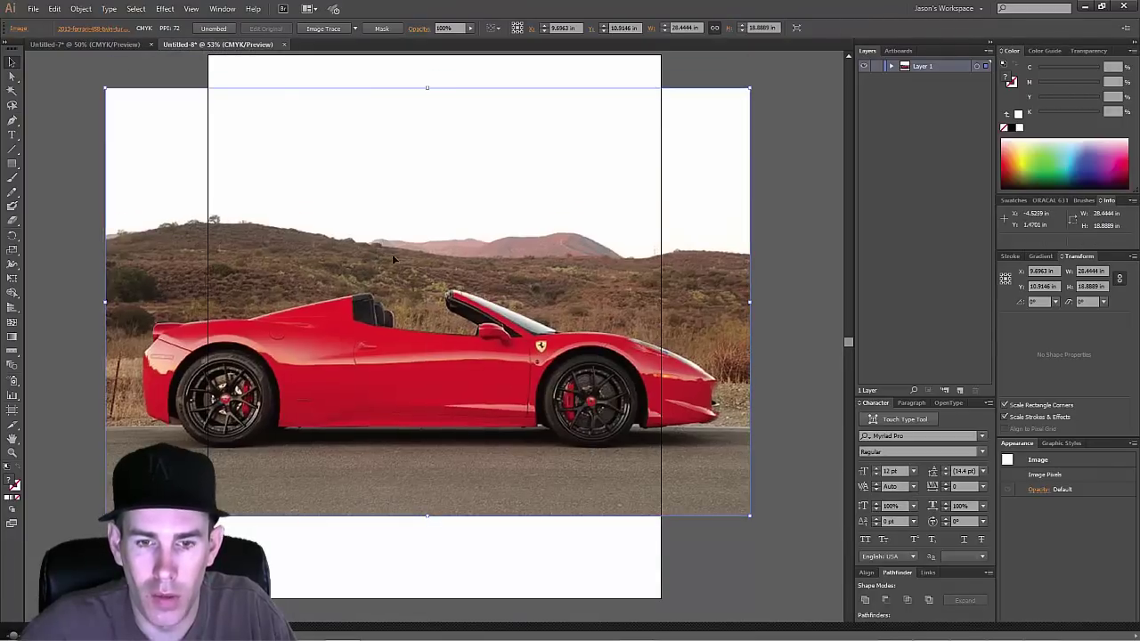
Step: Fit the artboard to the car photo, lock its layer and add Layer 2 above
left_click(81, 8)
mouse_move(155, 396)
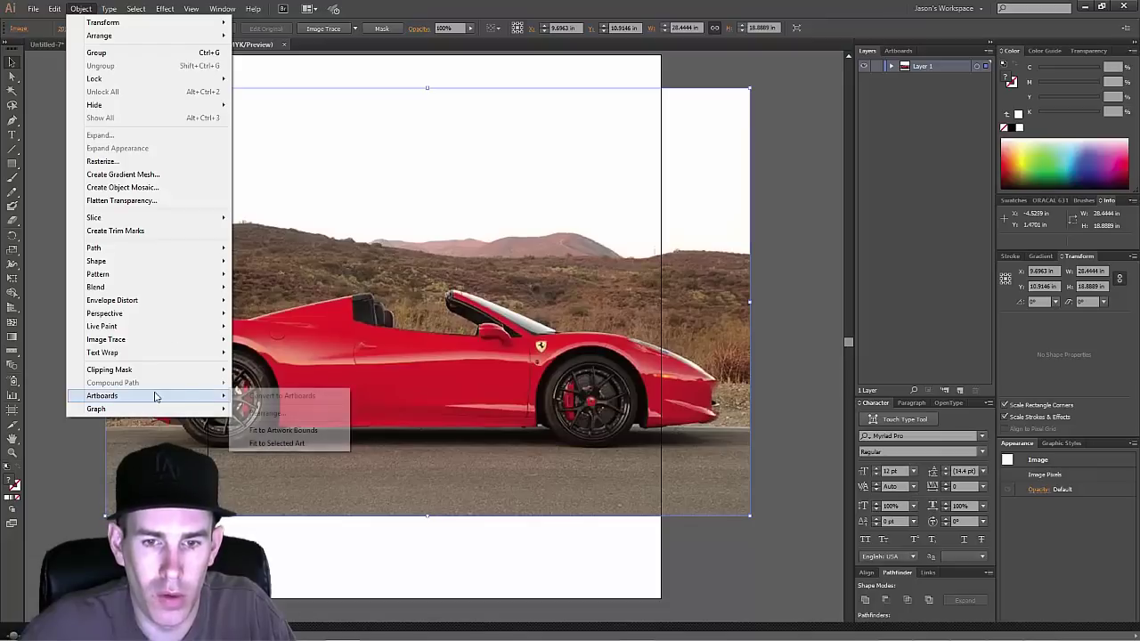
left_click(272, 431)
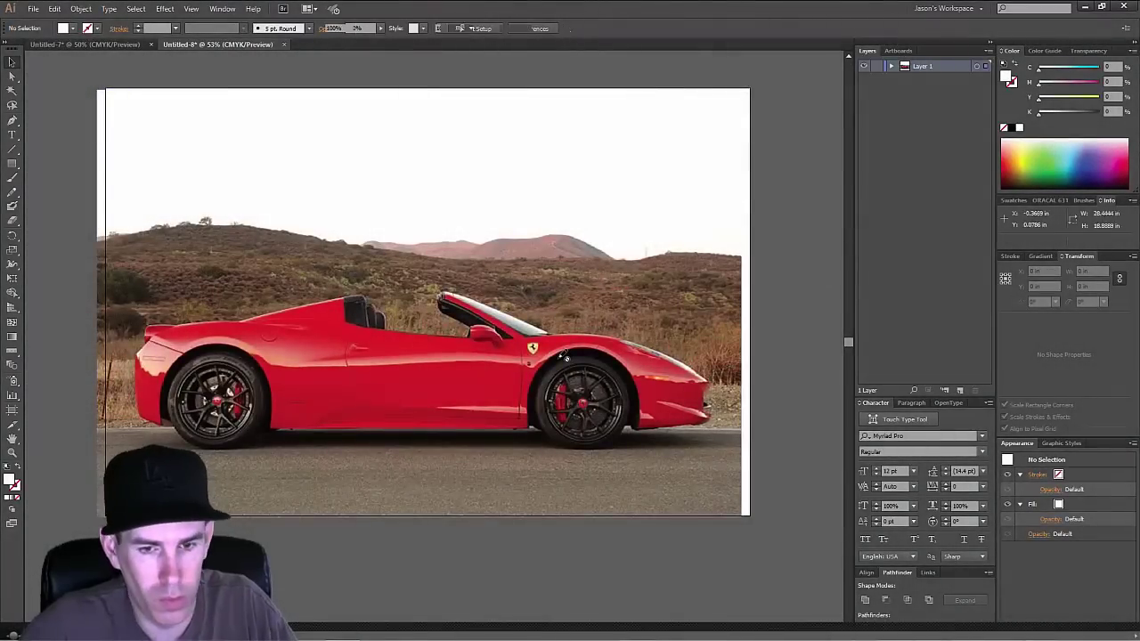
left_click(564, 356)
left_click_drag(564, 356, 574, 356)
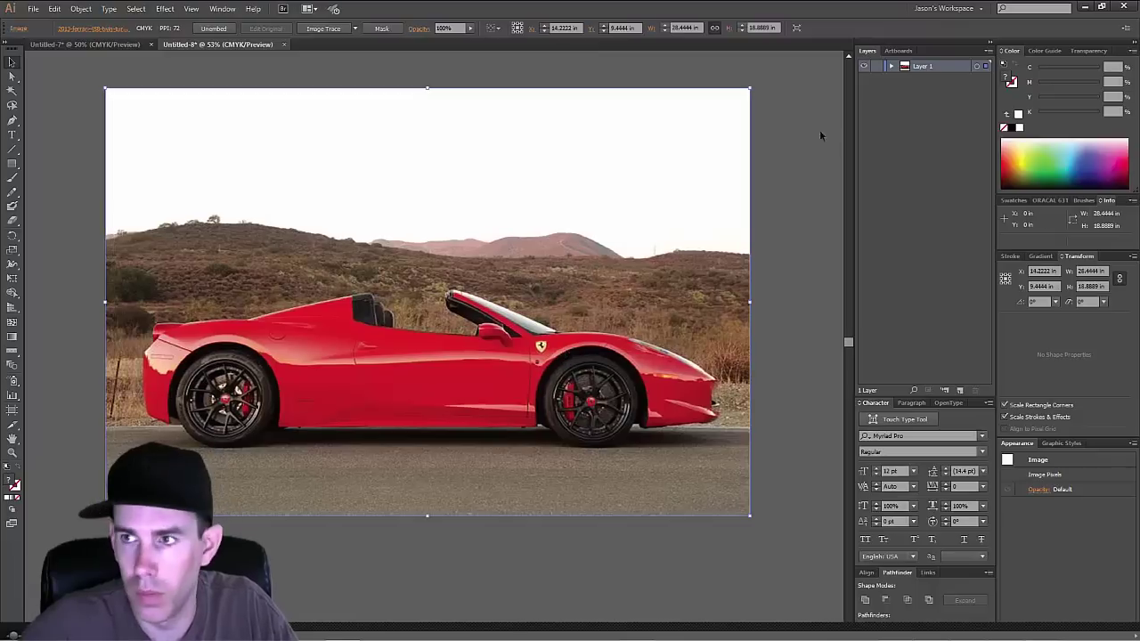
left_click(877, 66)
left_click(960, 390)
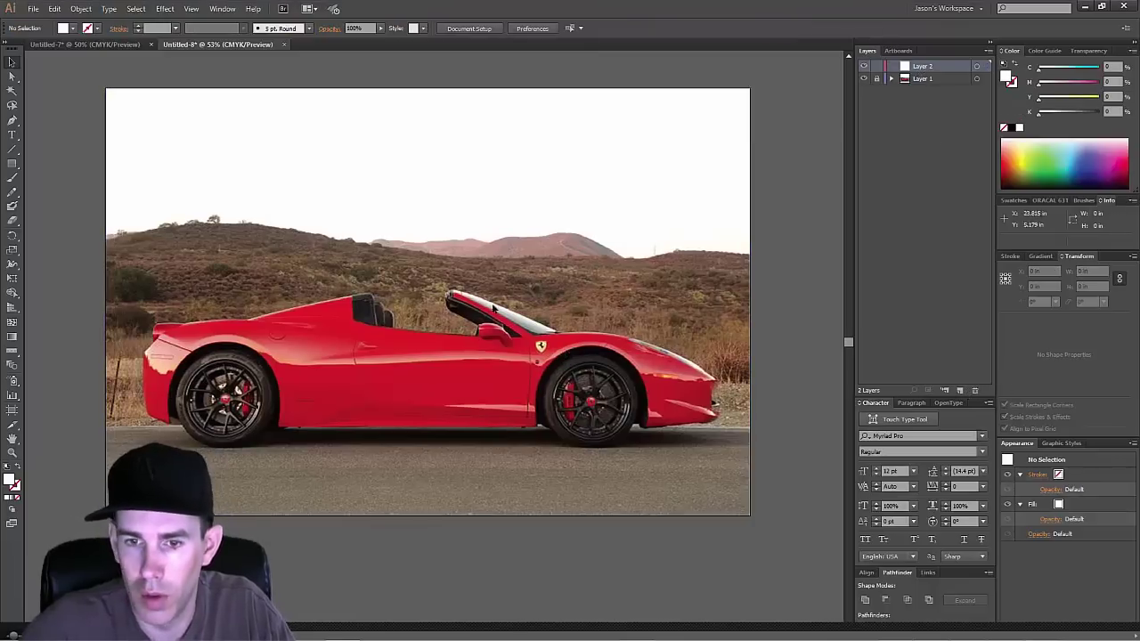
Step: Type 'Alpha Web Designs' on the car door, enlarge it to about 97 pt and apply All Caps
left_click(14, 135)
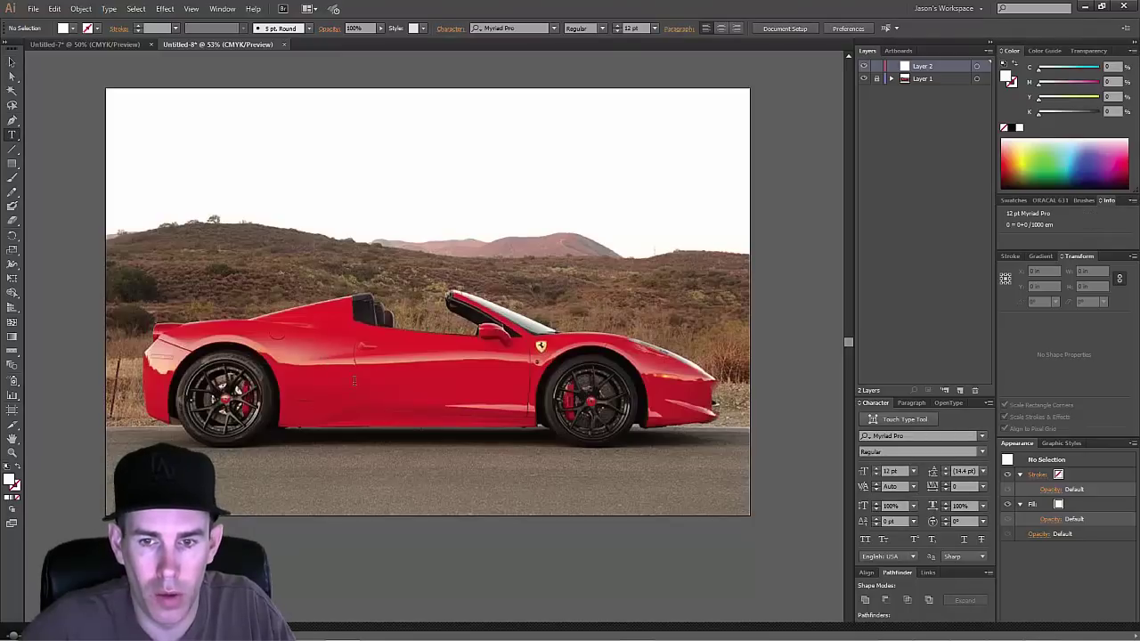
left_click(462, 435)
type("A")
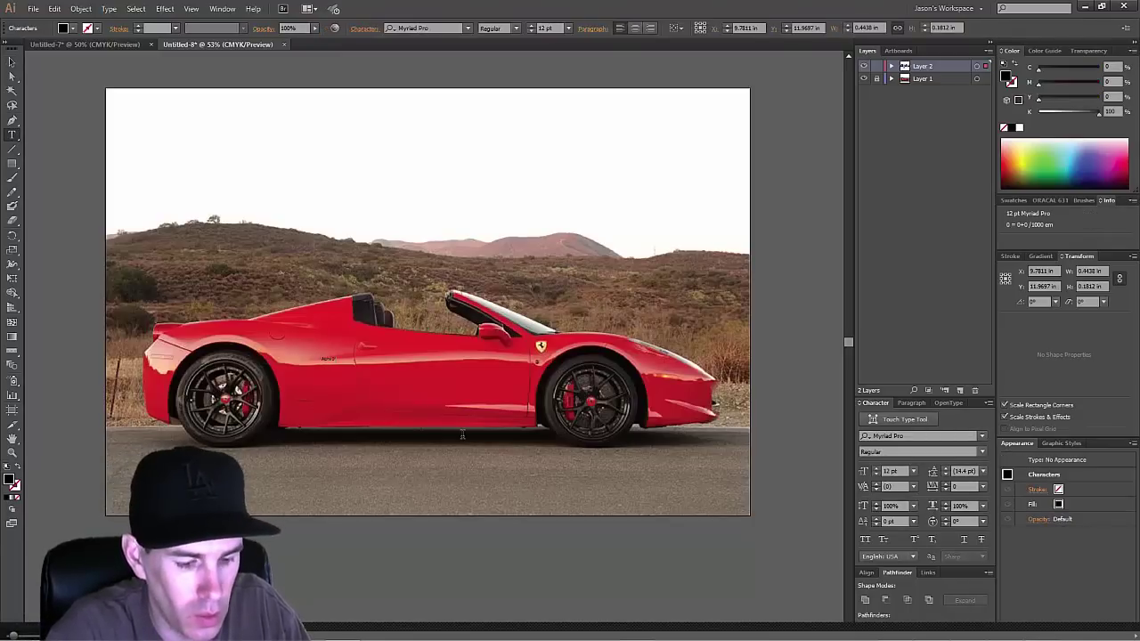
type("lexSteps")
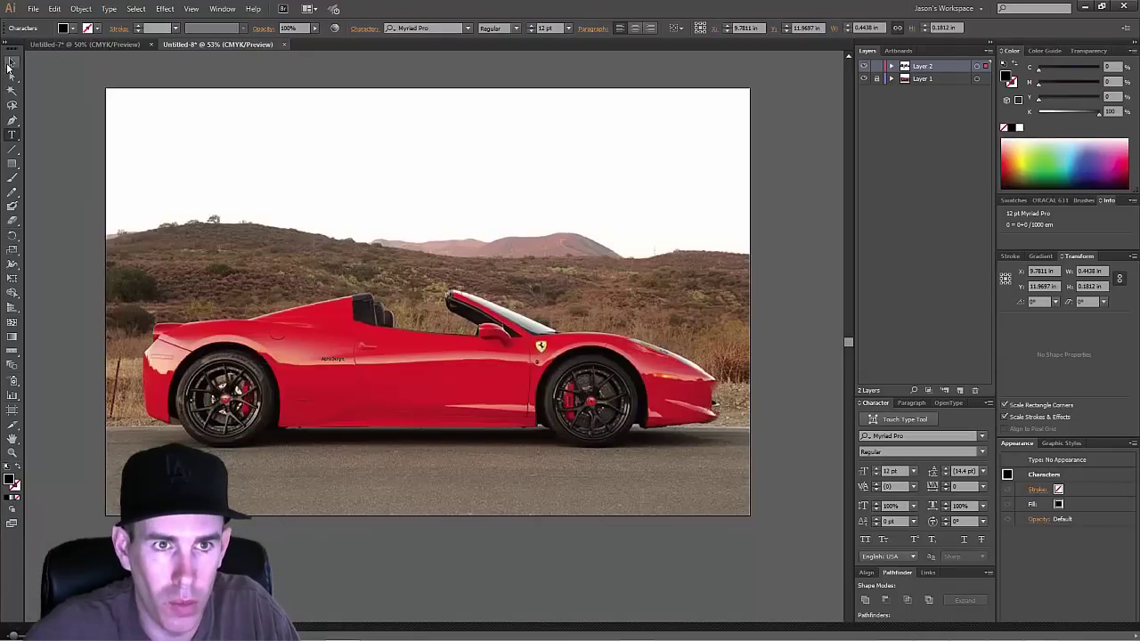
type("er")
type("Arc")
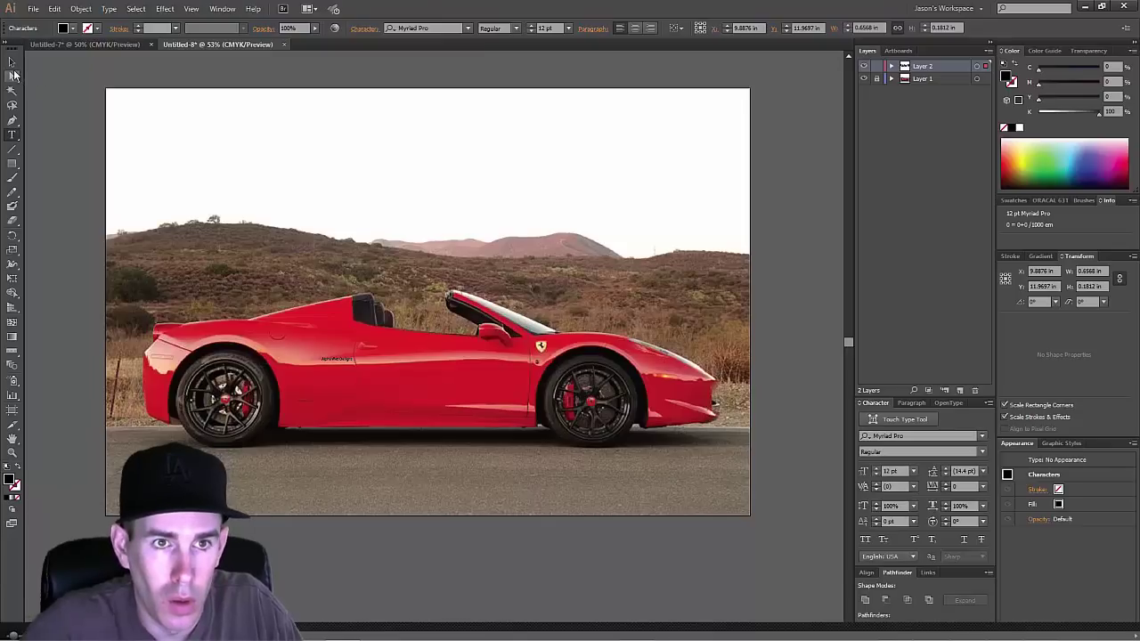
left_click(12, 62)
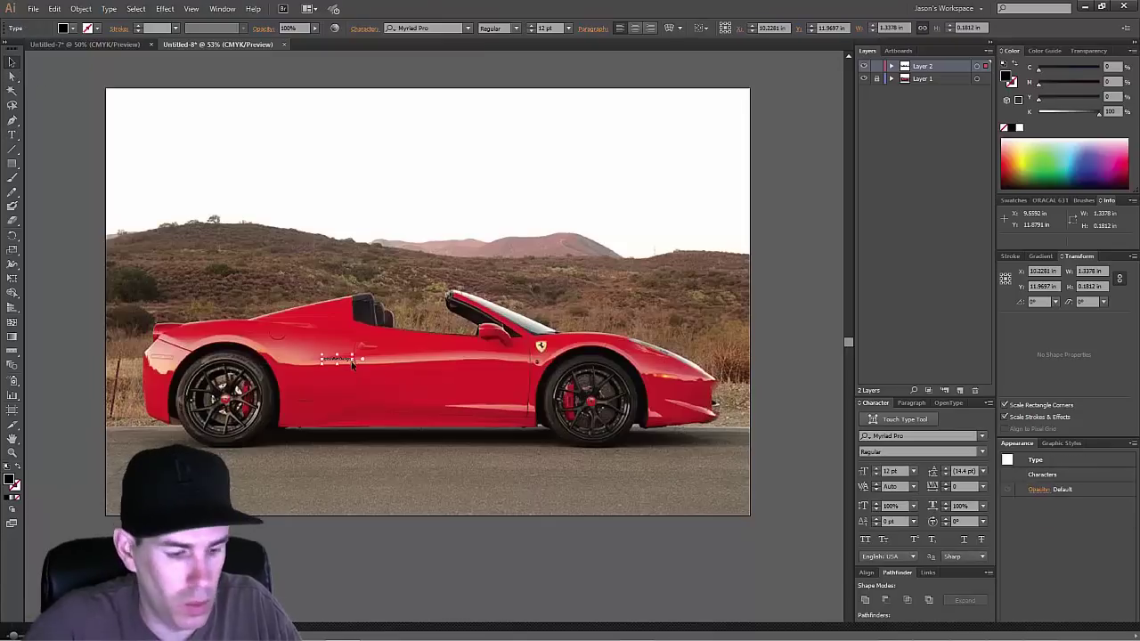
left_click_drag(352, 364, 482, 399)
left_click(865, 541)
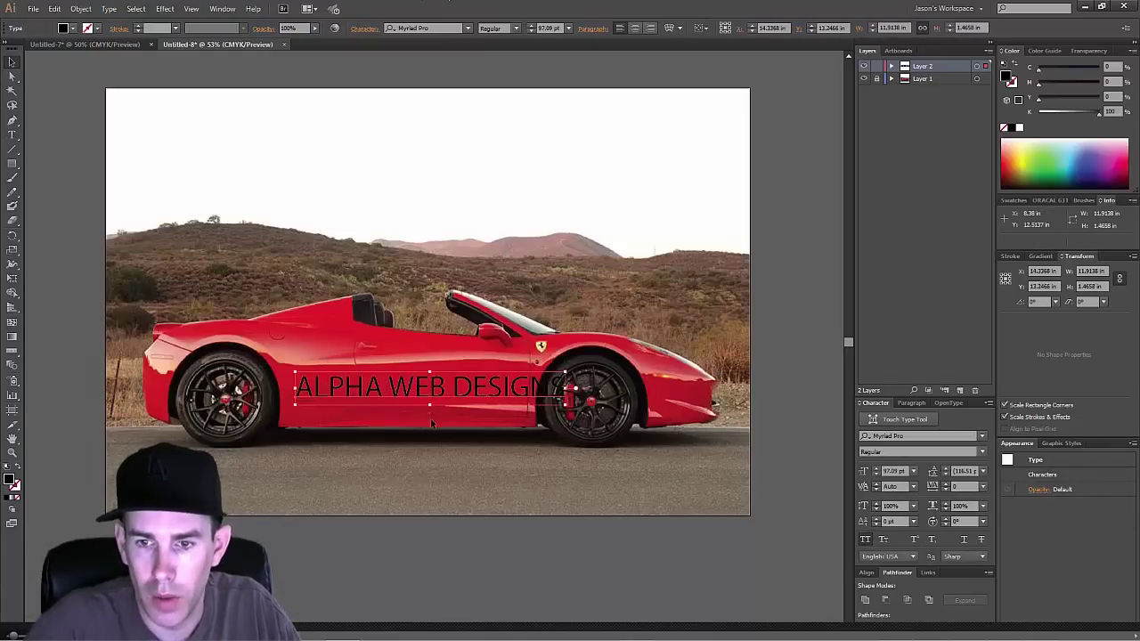
Step: Set the lettering in the PonyMaker font and shrink it to about 74 pt
right_click(424, 383)
mouse_move(498, 434)
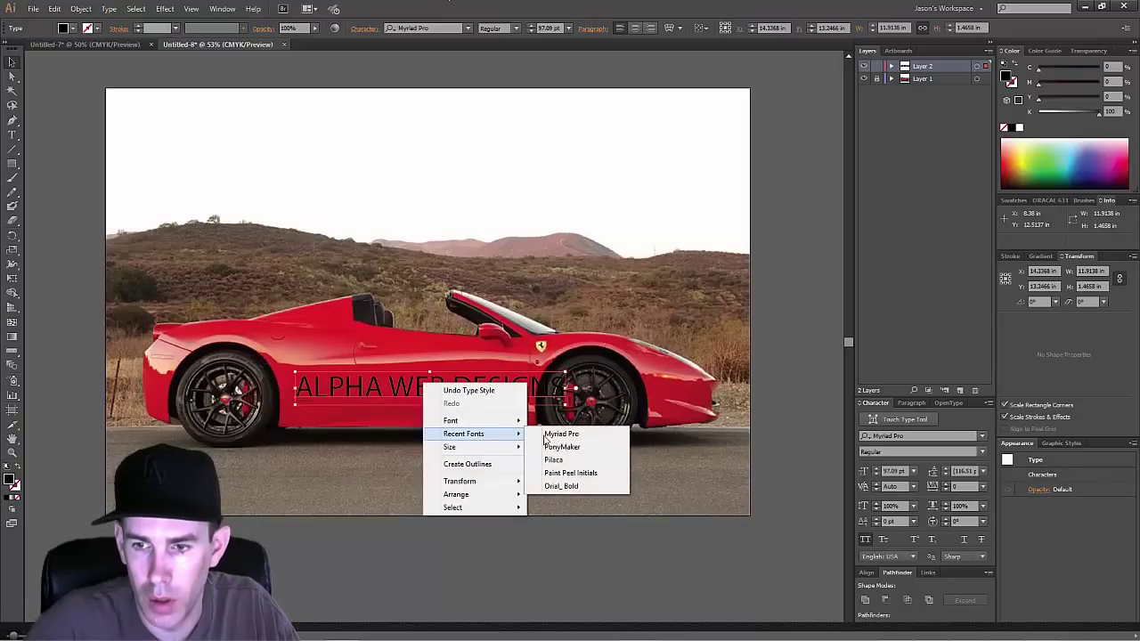
left_click(559, 446)
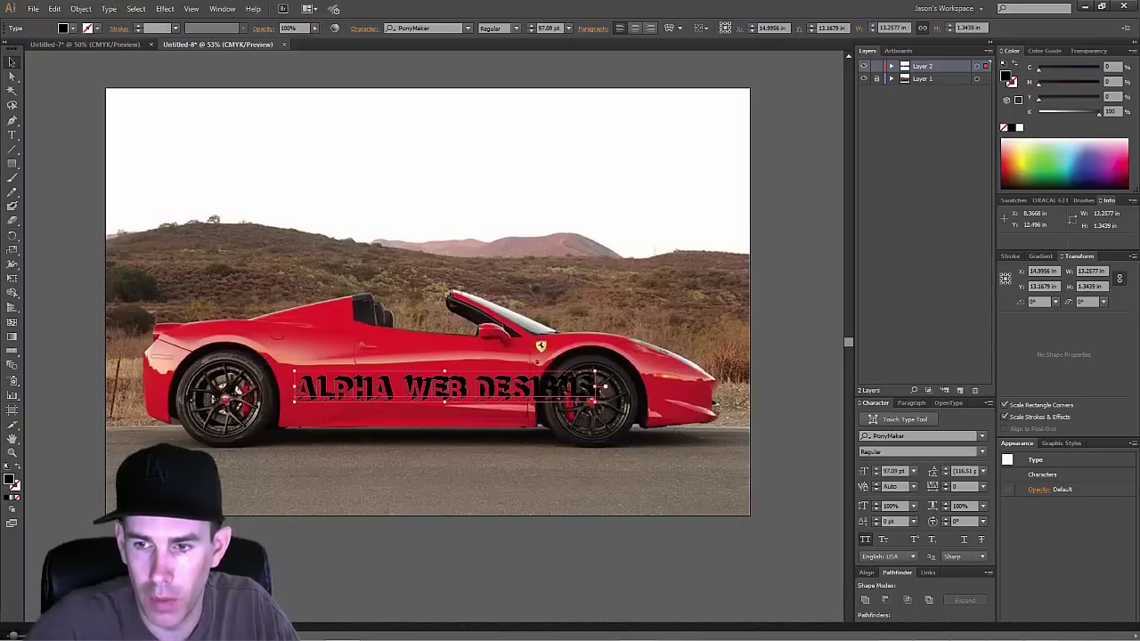
left_click_drag(593, 401, 516, 386)
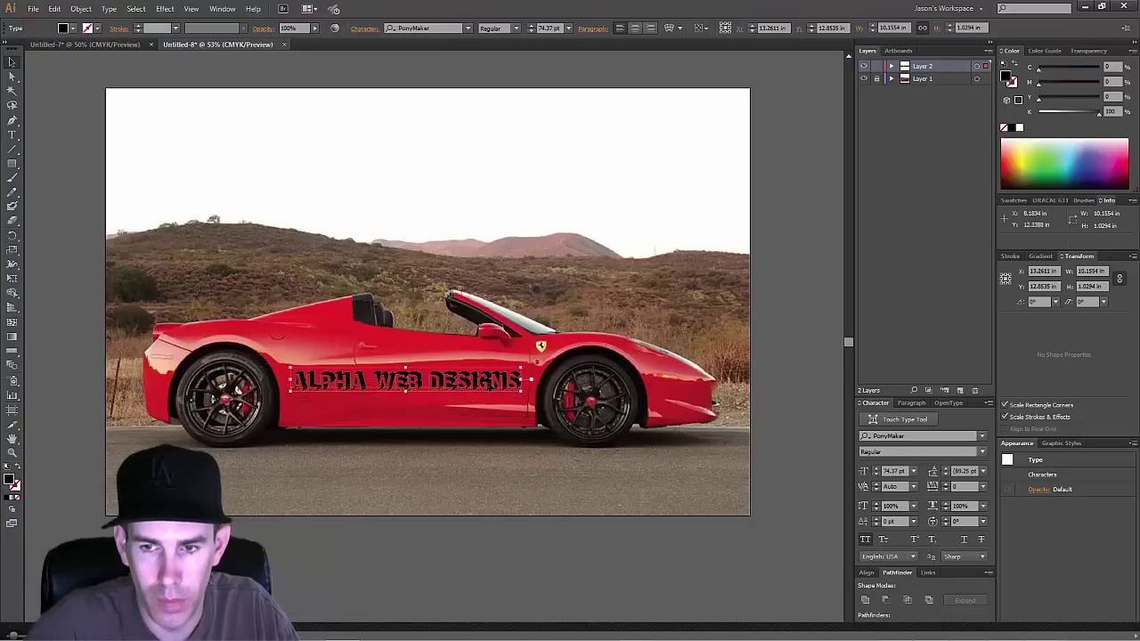
Step: Duplicate the line upward, keeping ALPHA on top and WEB DESIGNS below
left_click_drag(488, 381, 483, 357)
key("t")
left_click_drag(369, 357, 516, 357)
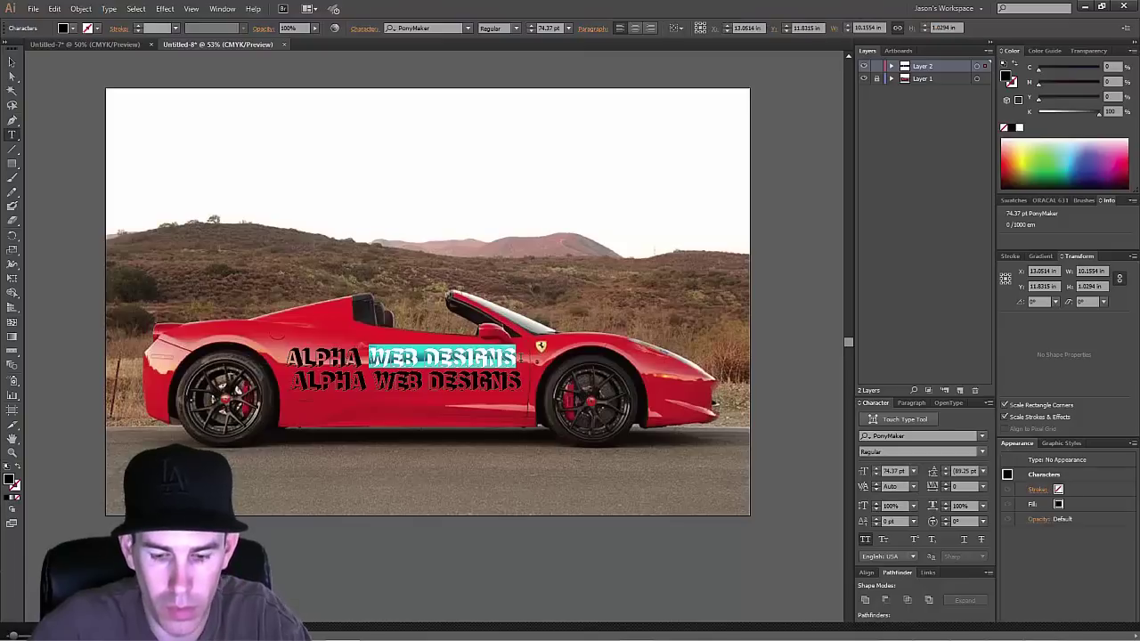
key("BackSpace")
left_click_drag(373, 381, 291, 381)
key("BackSpace")
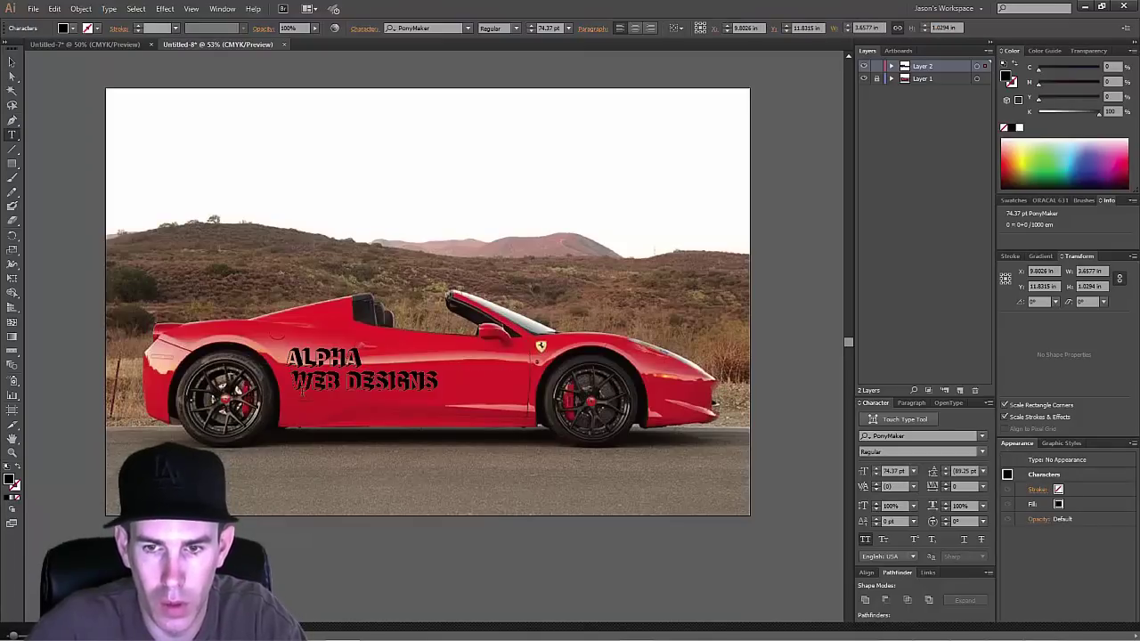
Step: Move the WEB DESIGNS line into place beneath ALPHA on the car door
left_click(12, 62)
left_click_drag(365, 383, 449, 405)
left_click_drag(343, 351, 498, 419)
left_click(540, 509)
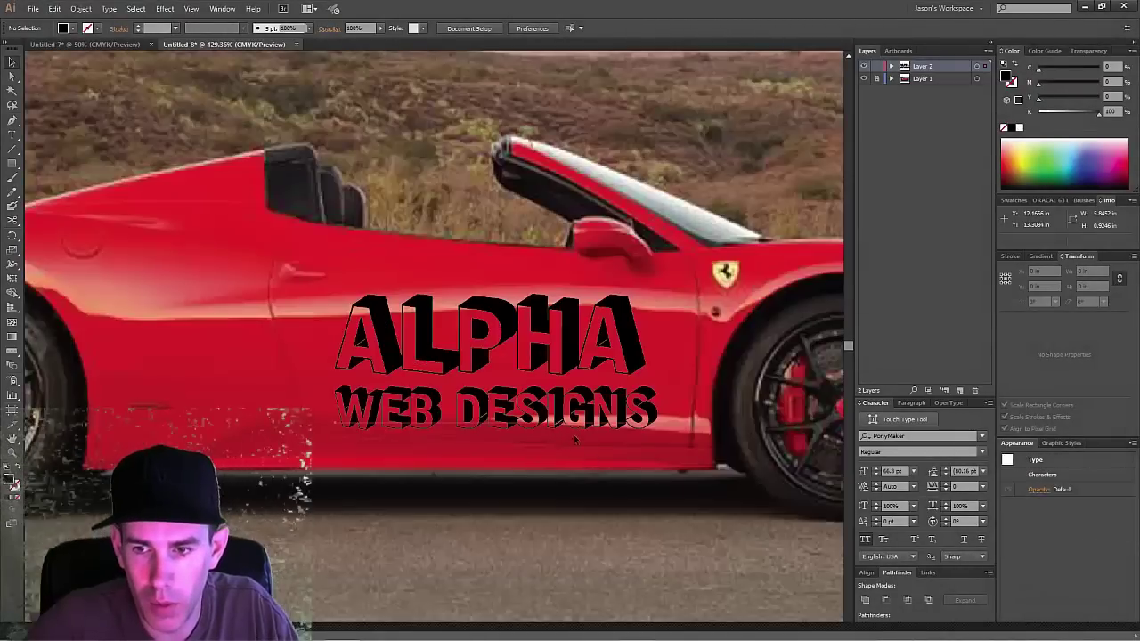
Step: View at 100% and measure the car's side from the door to the rear wheel with the Measure tool
left_click(579, 426)
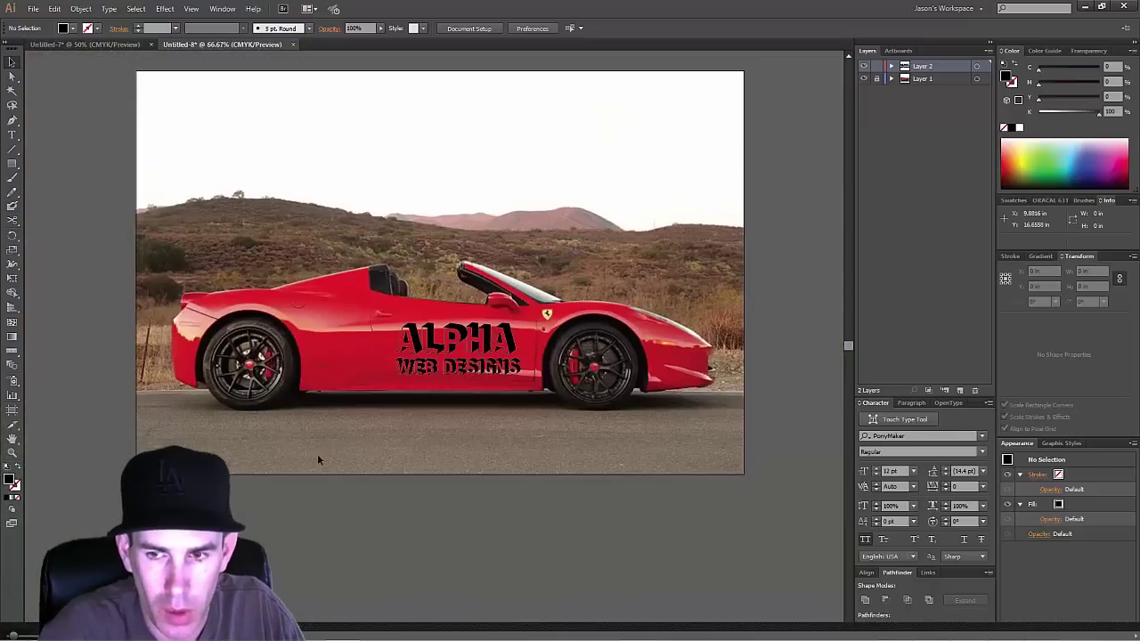
key("ctrl+plus")
key("ctrl+plus")
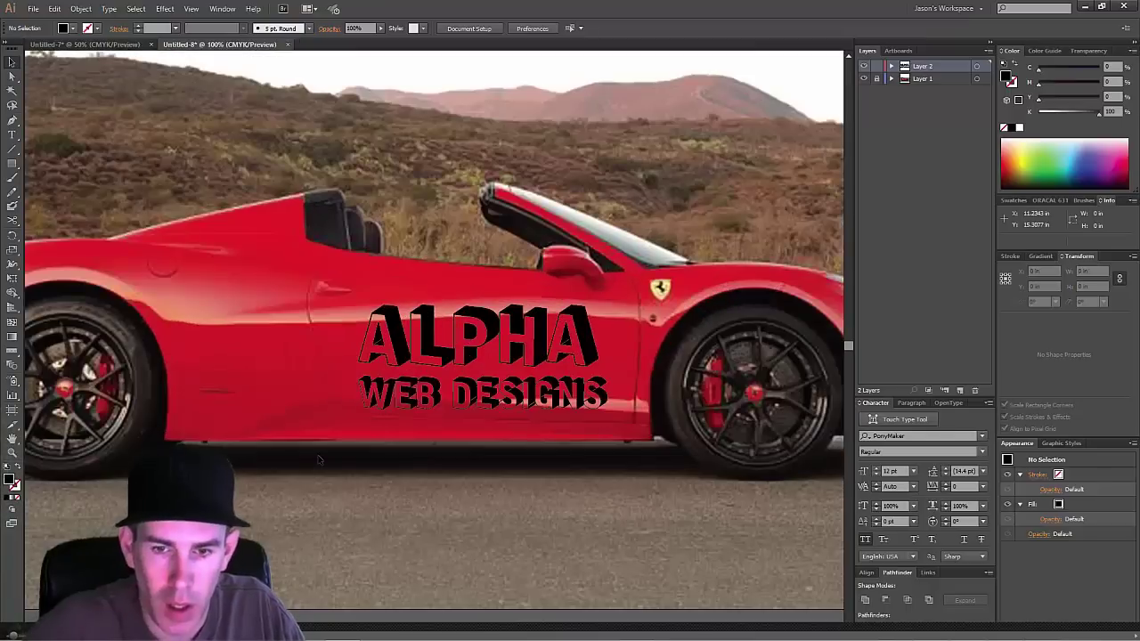
left_click(13, 357)
left_click(75, 351)
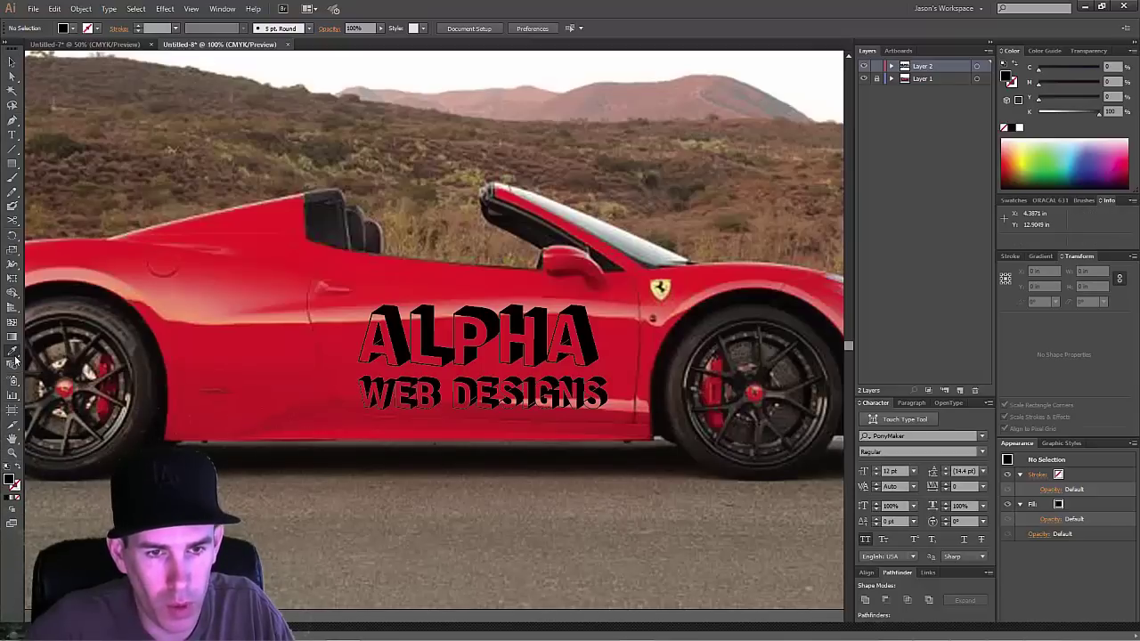
left_click(15, 356)
left_click(65, 367)
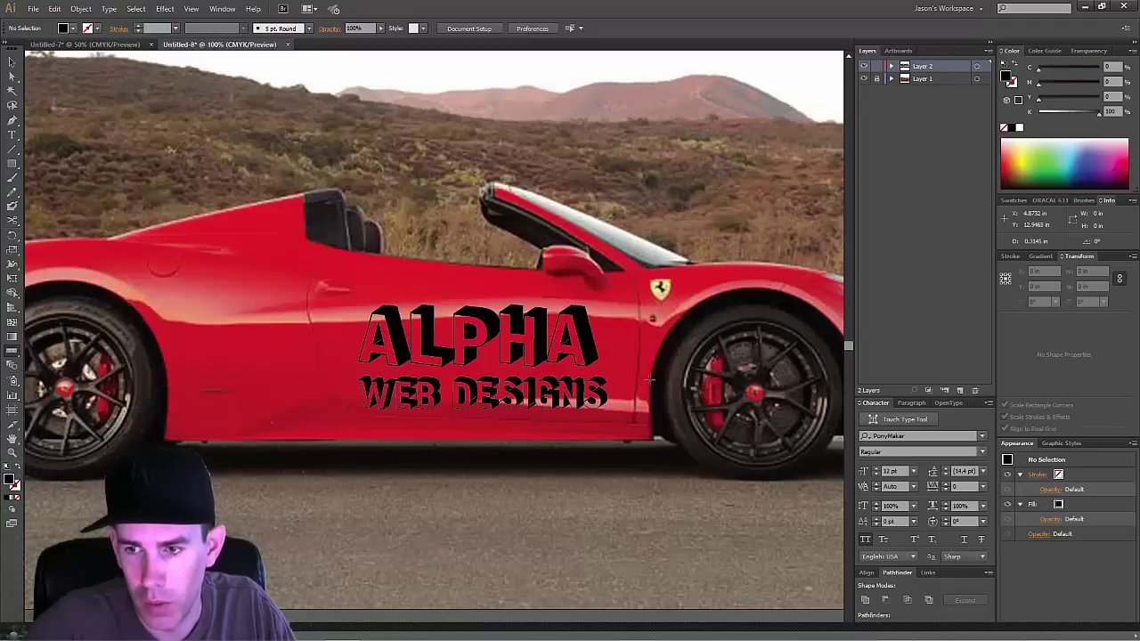
left_click_drag(648, 379, 168, 387)
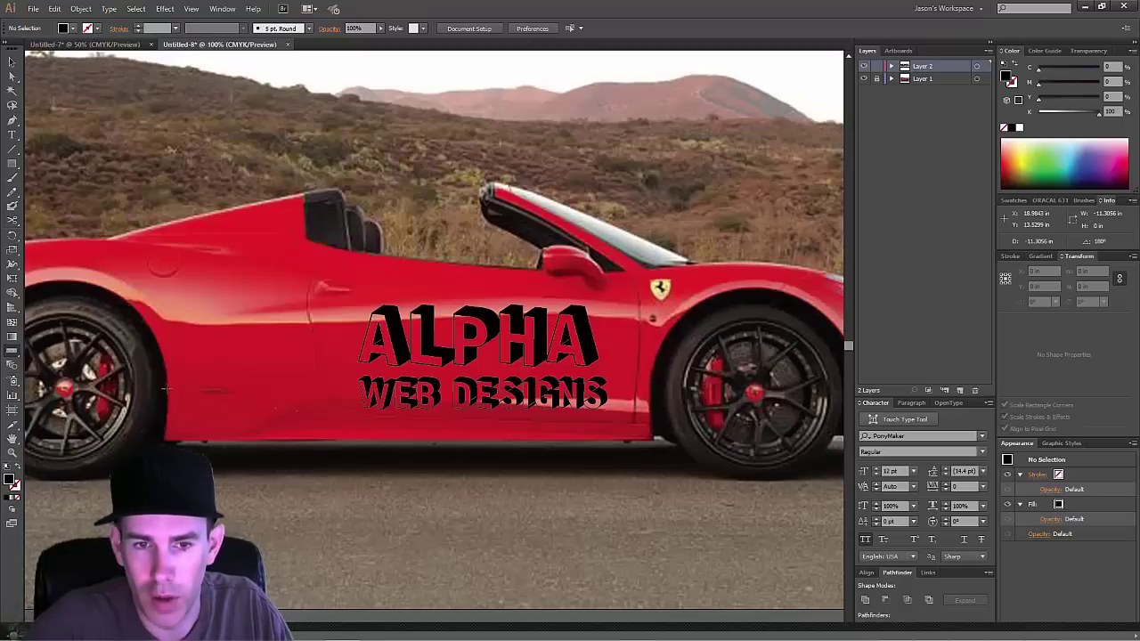
left_click_drag(166, 389, 648, 381)
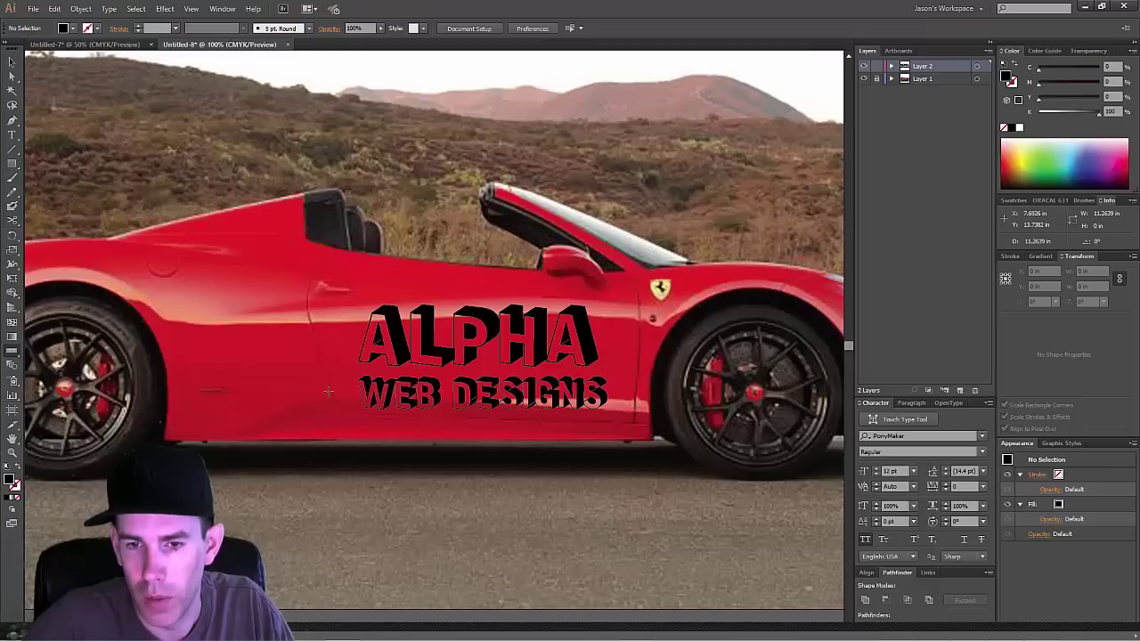
left_click_drag(330, 392, 635, 392)
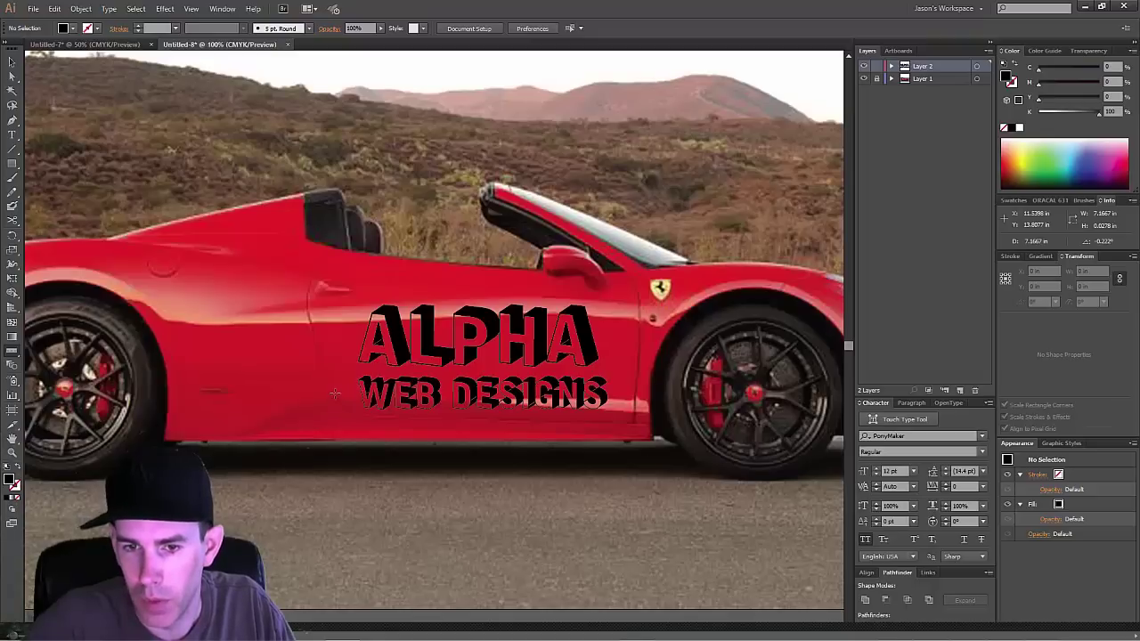
key("v")
key("ctrl+minus")
key("ctrl+minus")
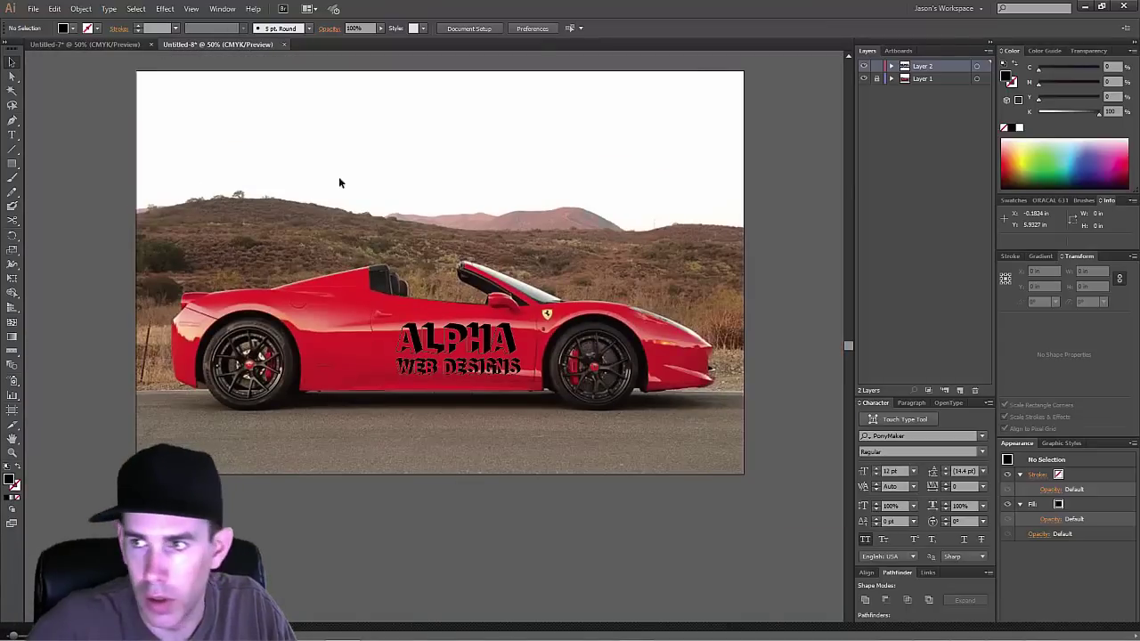
Step: Scale the car photo up by dragging its corner handles
left_click(327, 240)
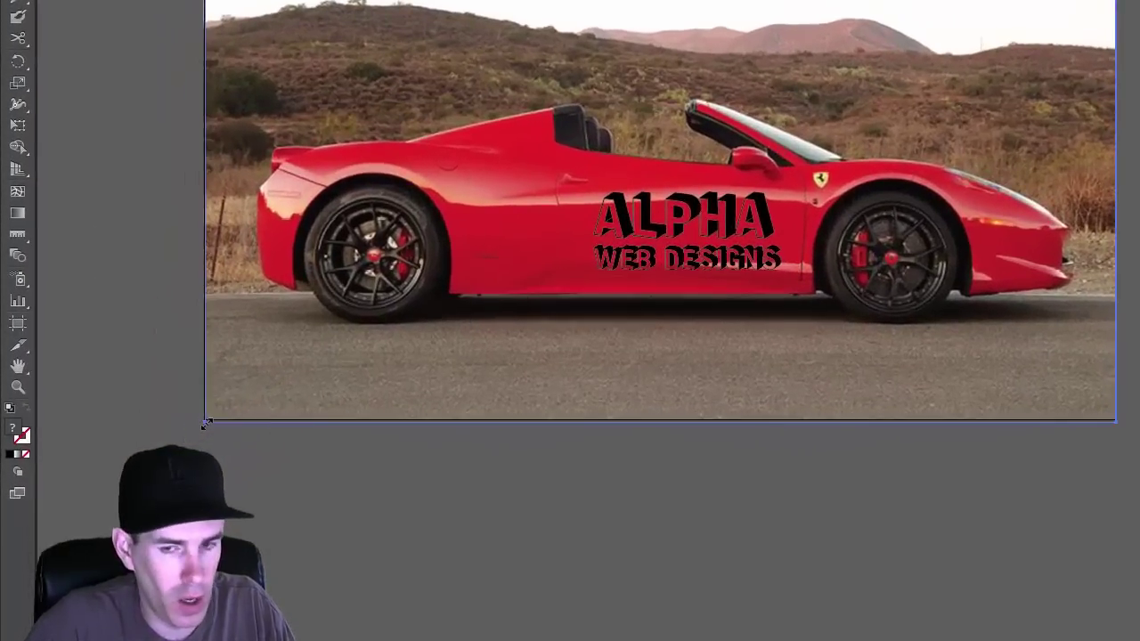
left_click_drag(205, 425, 159, 525)
key("ctrl+minus")
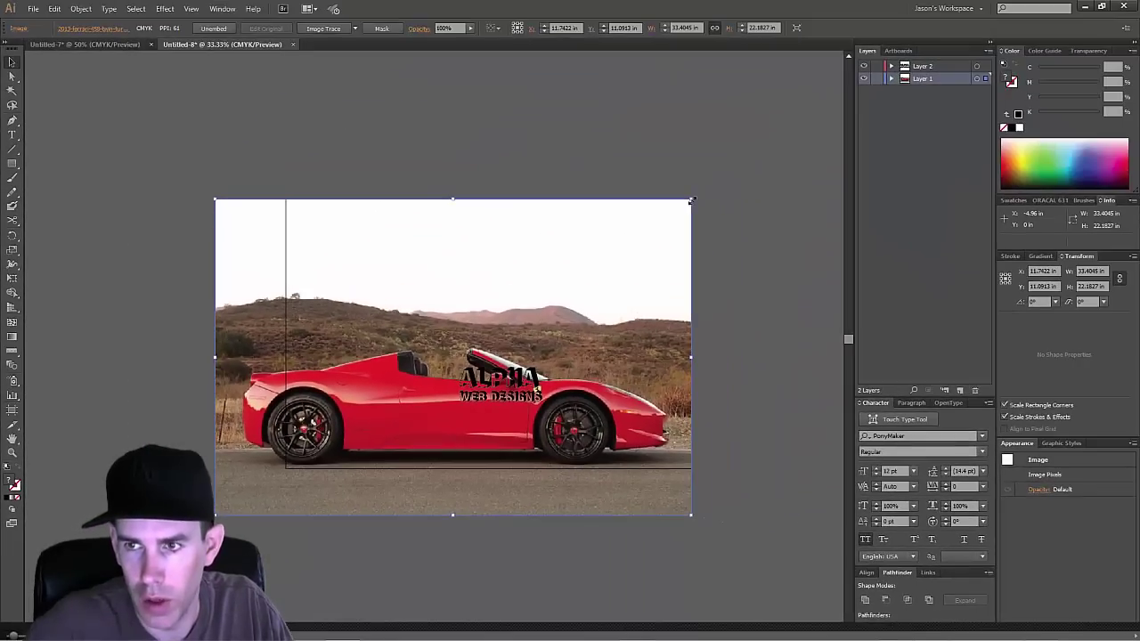
left_click_drag(692, 200, 803, 106)
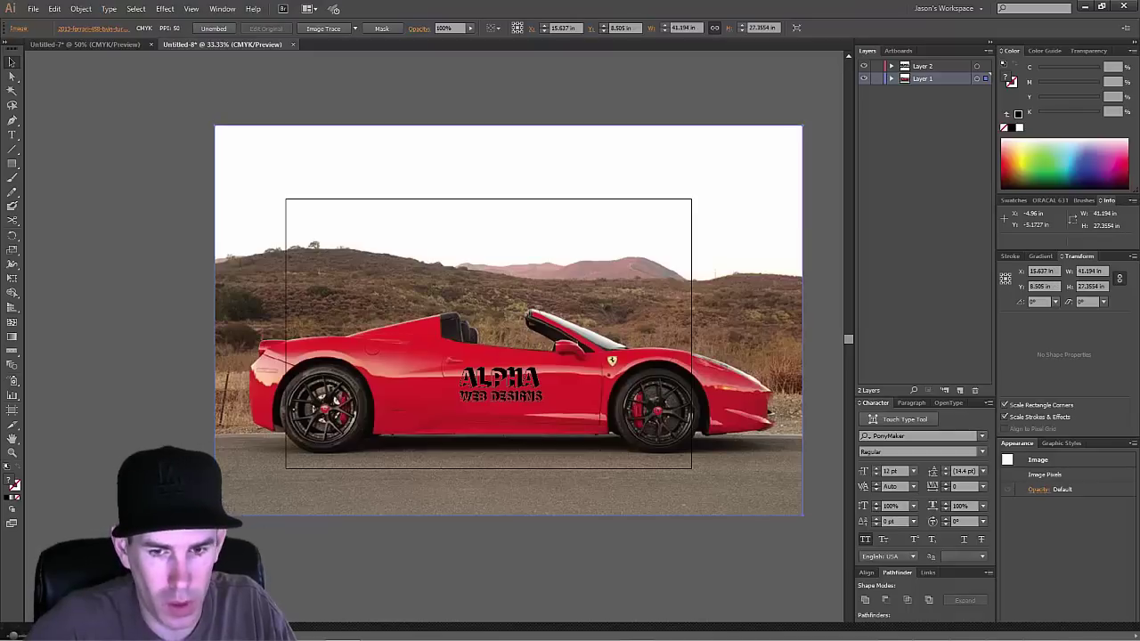
key("ctrl+shift+a")
left_click_drag(843, 79, 843, 78)
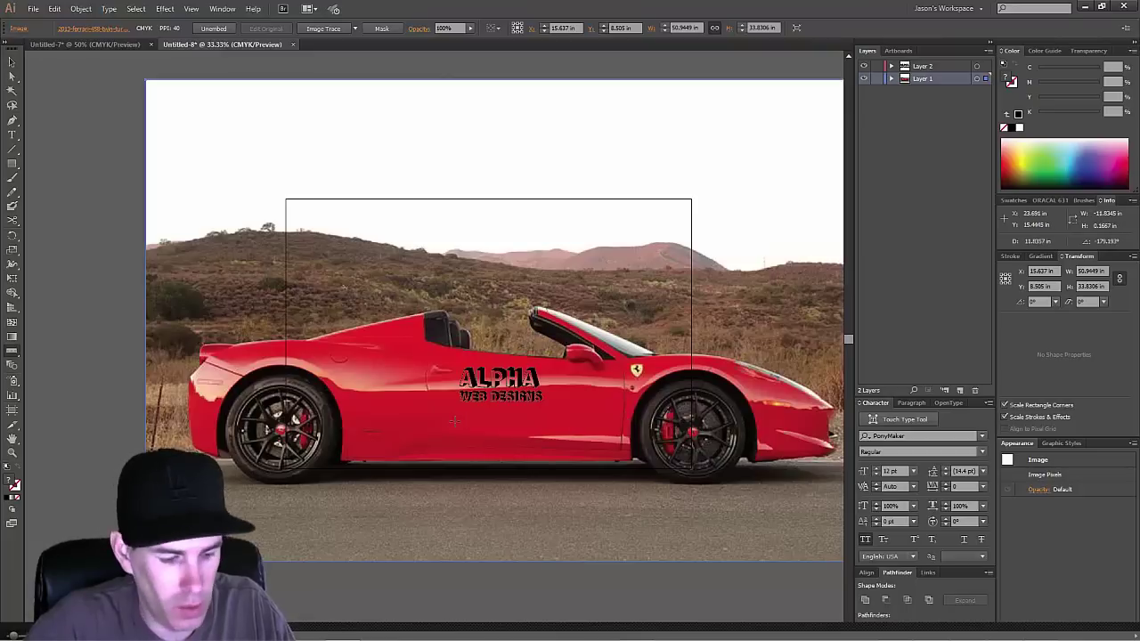
Step: Draw 13 in reference lines along the car's lower body
left_click_drag(437, 419, 623, 420)
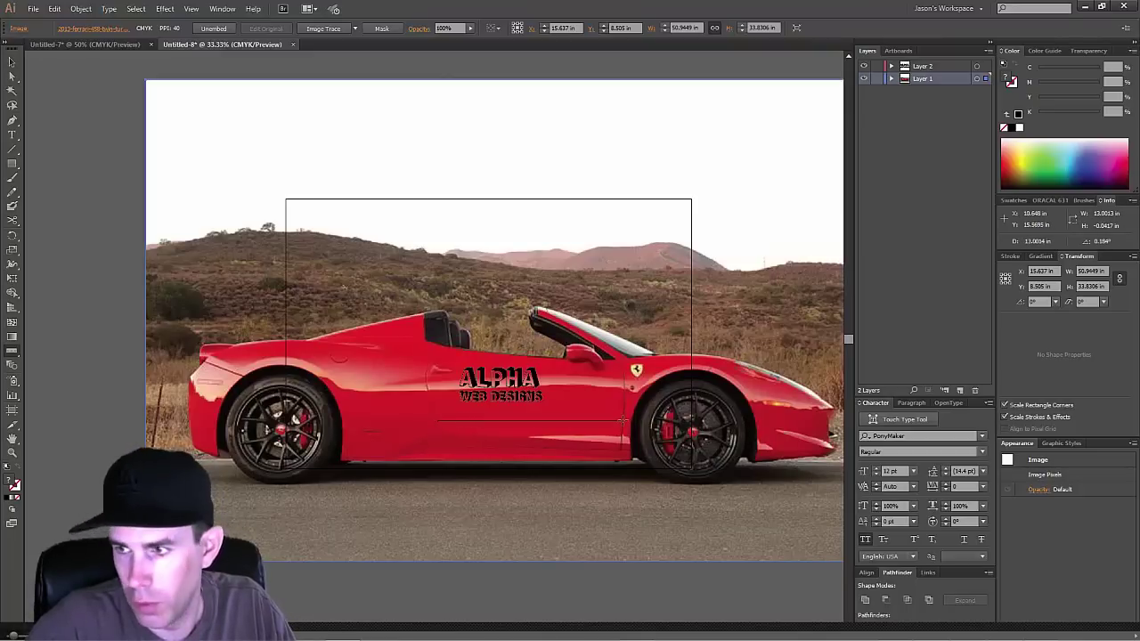
left_click_drag(624, 420, 623, 420)
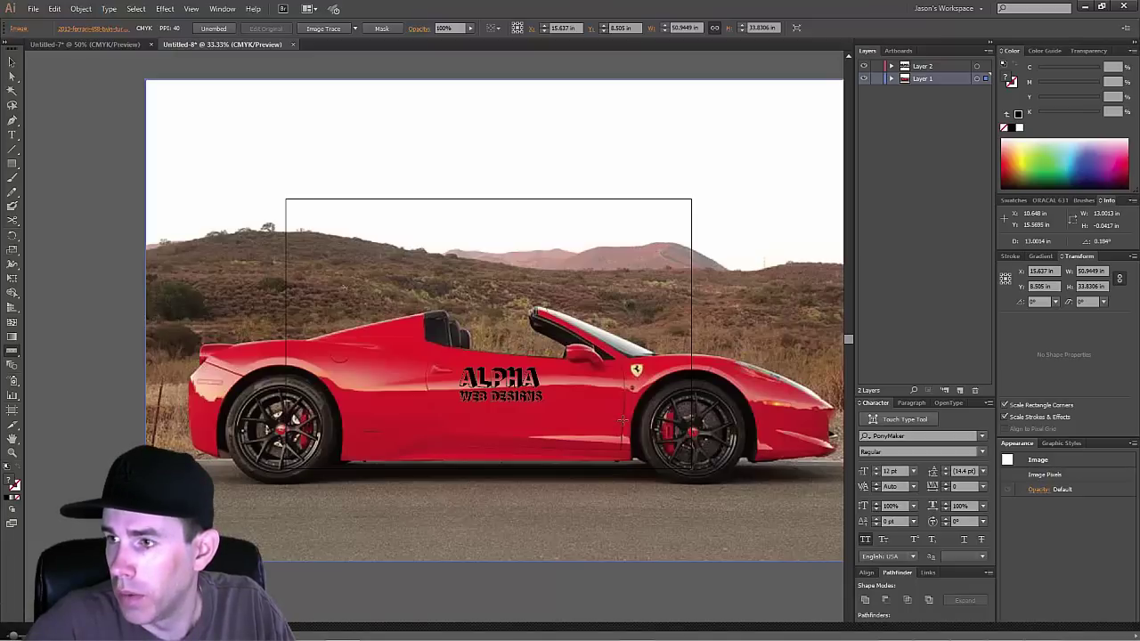
left_click_drag(594, 433, 550, 437)
left_click_drag(437, 423, 623, 425)
Step: Enlarge the photo further to about 97.6 × 64.8 in and measure a short span on it
key("ctrl+minus")
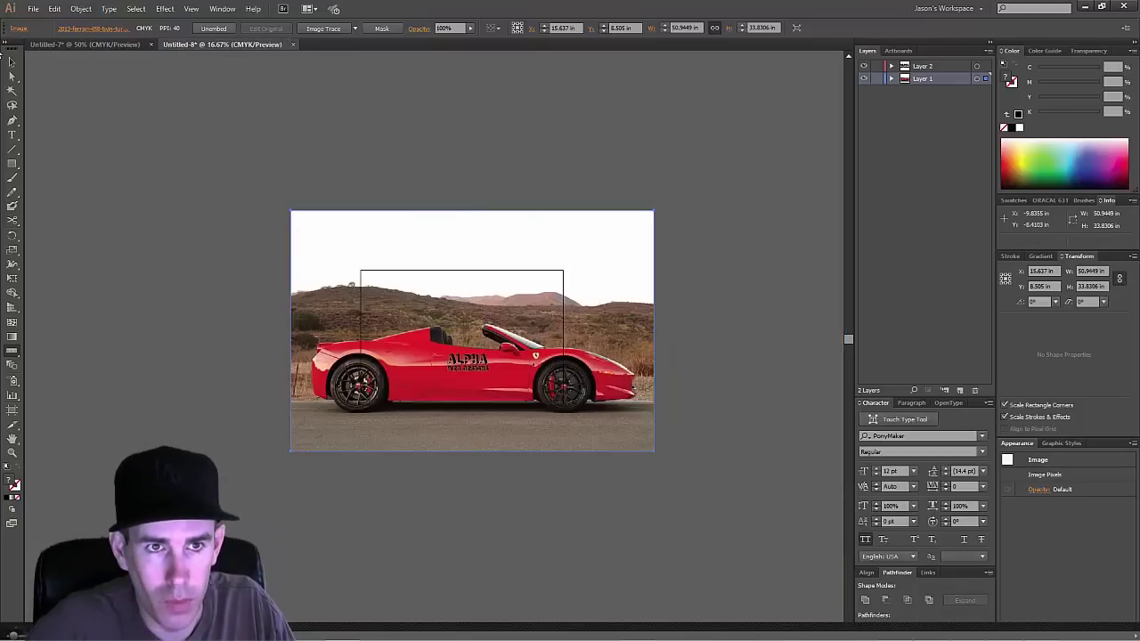
left_click(13, 61)
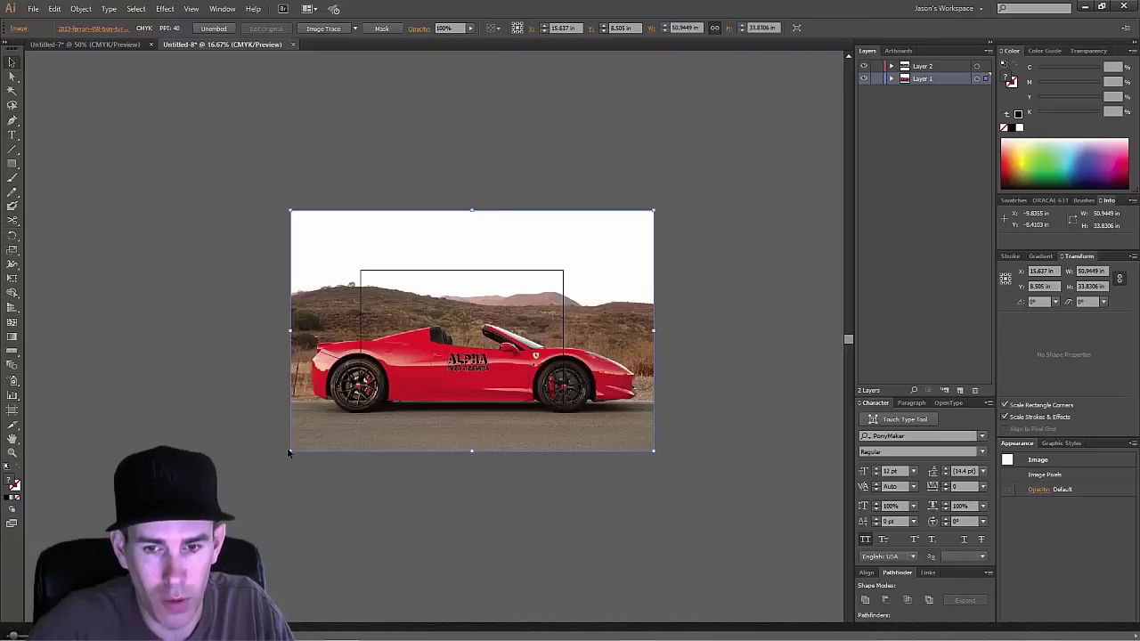
left_click_drag(289, 452, 123, 561)
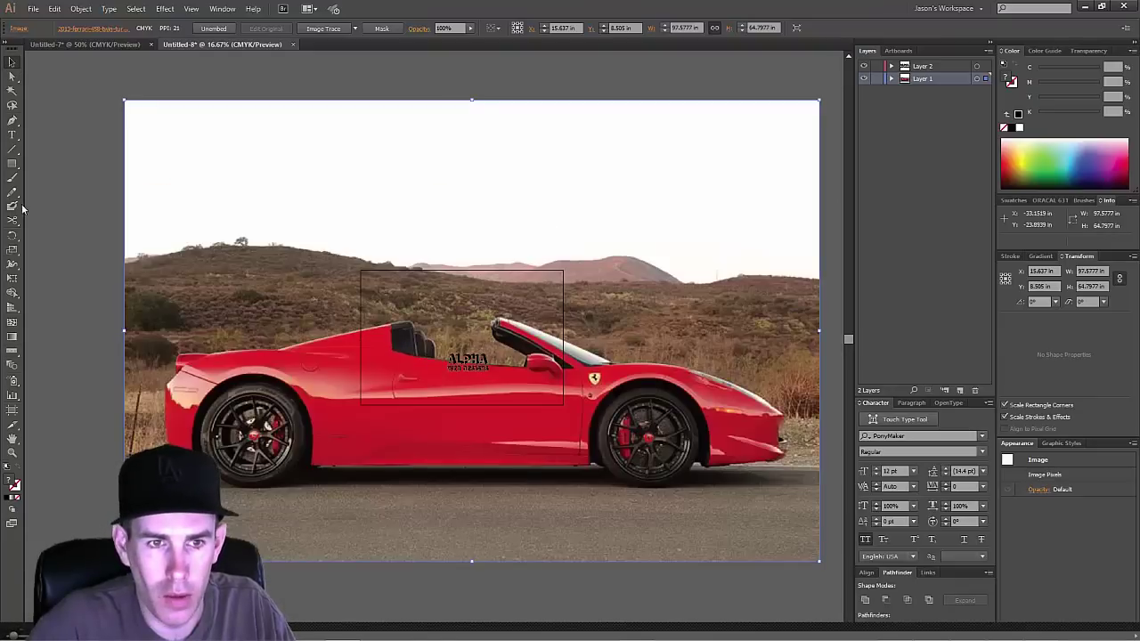
left_click(11, 351)
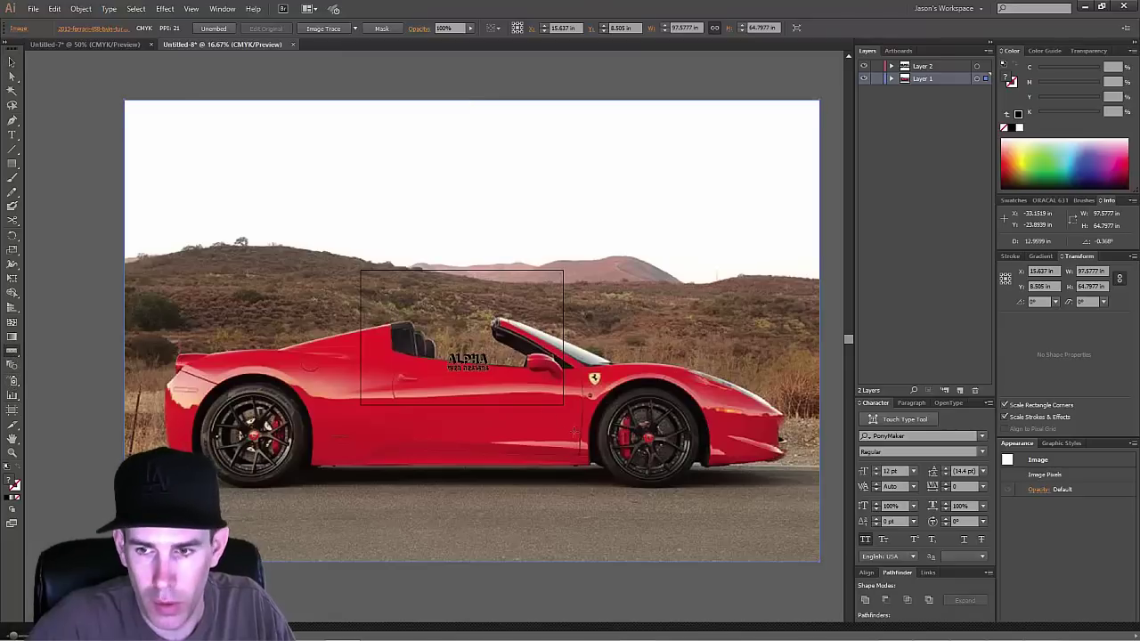
mouse_move(575, 433)
left_mouse_down()
mouse_move(413, 433)
mouse_move(579, 432)
left_mouse_up()
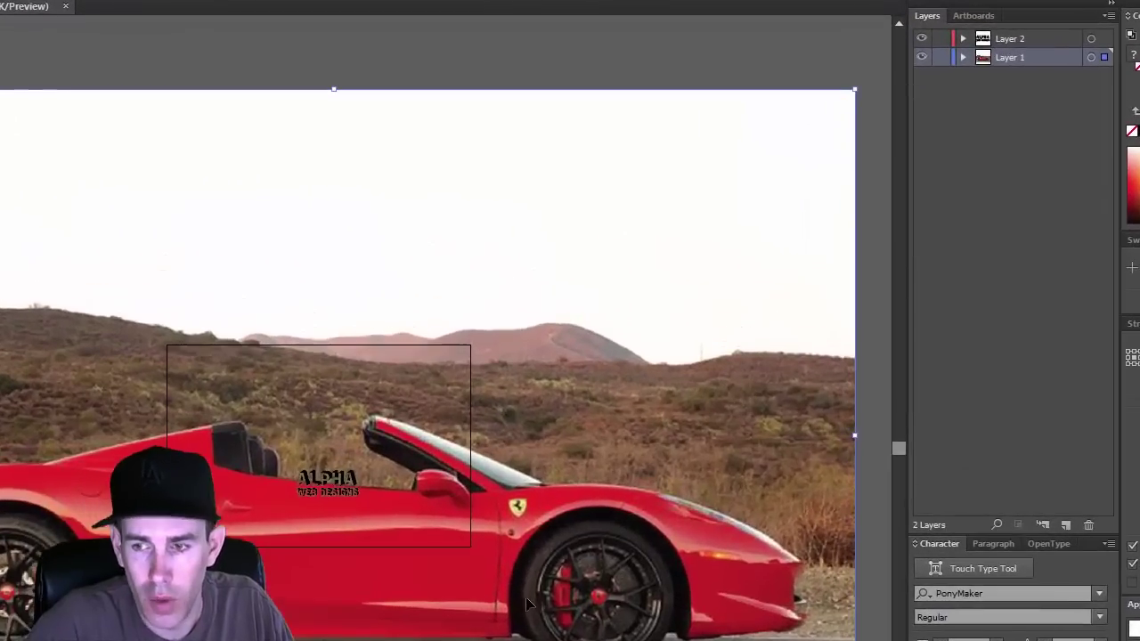
Step: Fit the artboard to the enlarged photo with Fit to Artwork Bounds and relock Layer 1
left_click(940, 57)
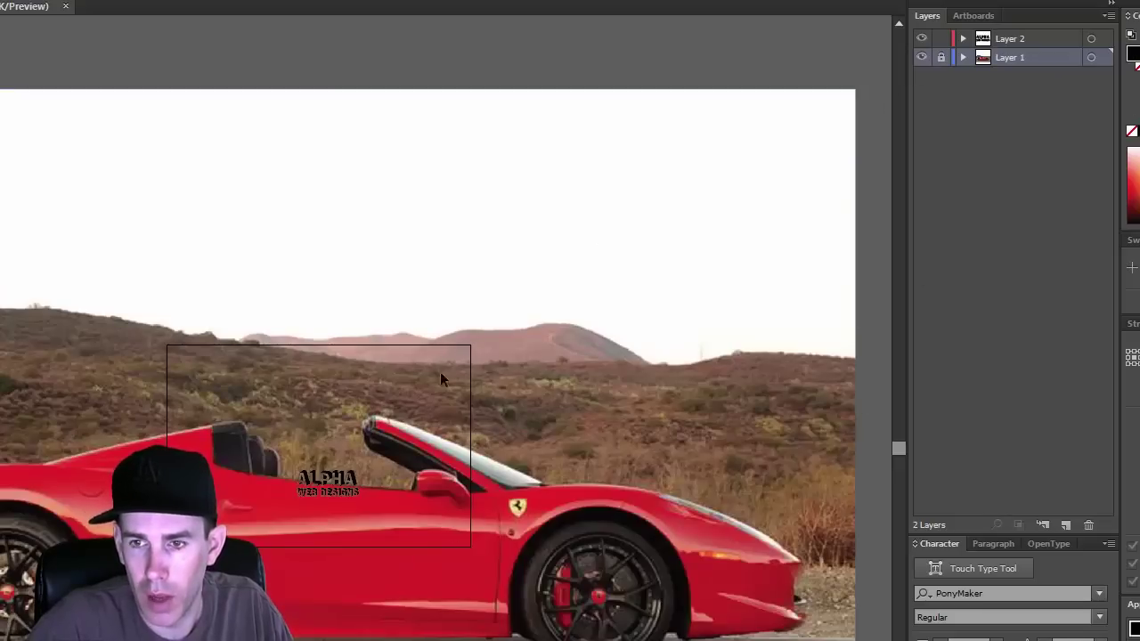
left_click(941, 57)
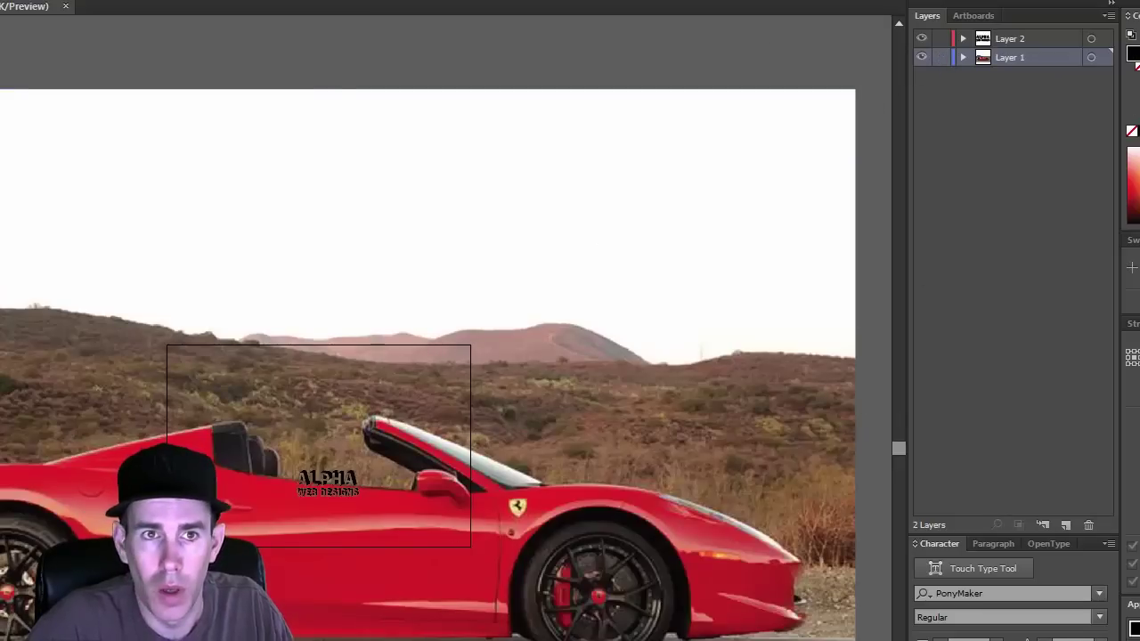
mouse_move(1, 532)
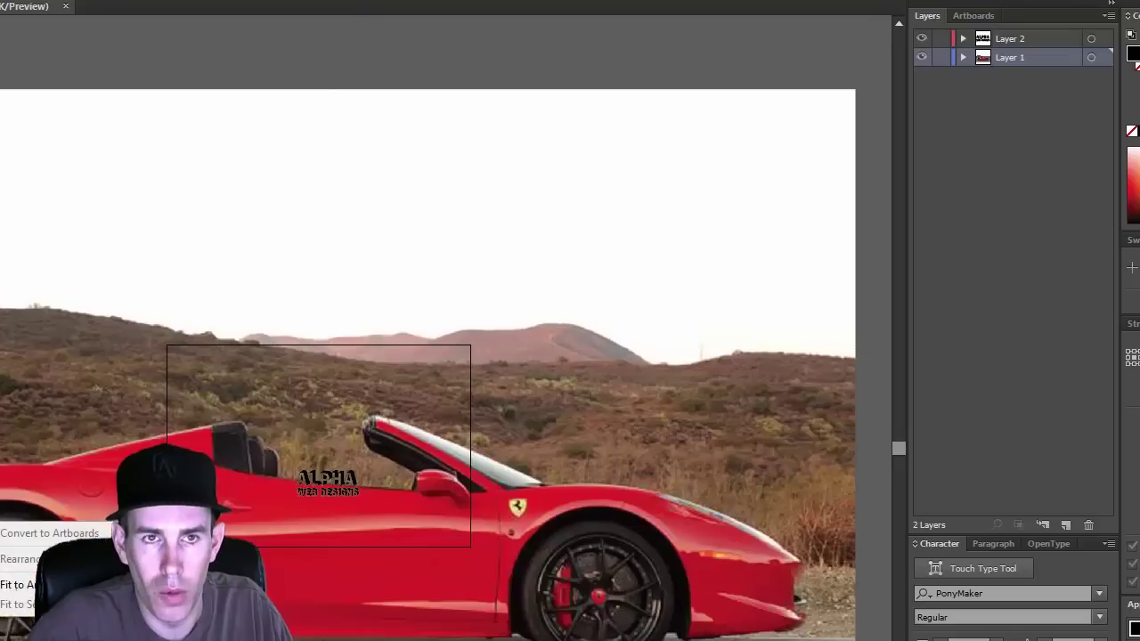
left_click(9, 584)
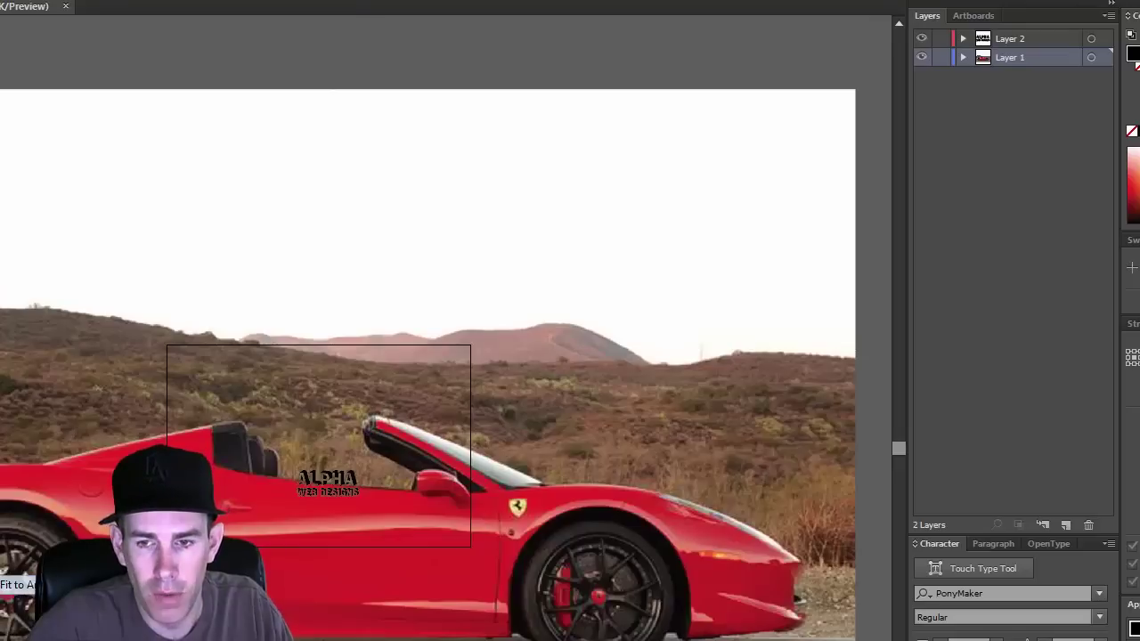
left_click(940, 57)
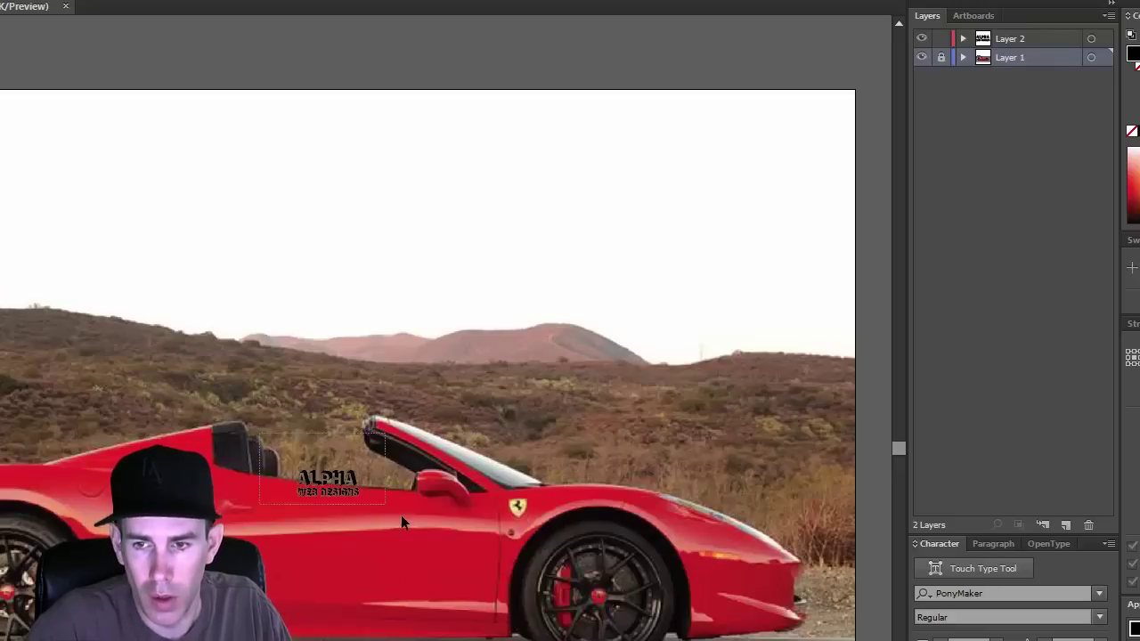
Step: Scale the ALPHA WEB DESIGNS lettering to about 16.05 in wide
left_click(328, 482)
left_click_drag(385, 504, 289, 574)
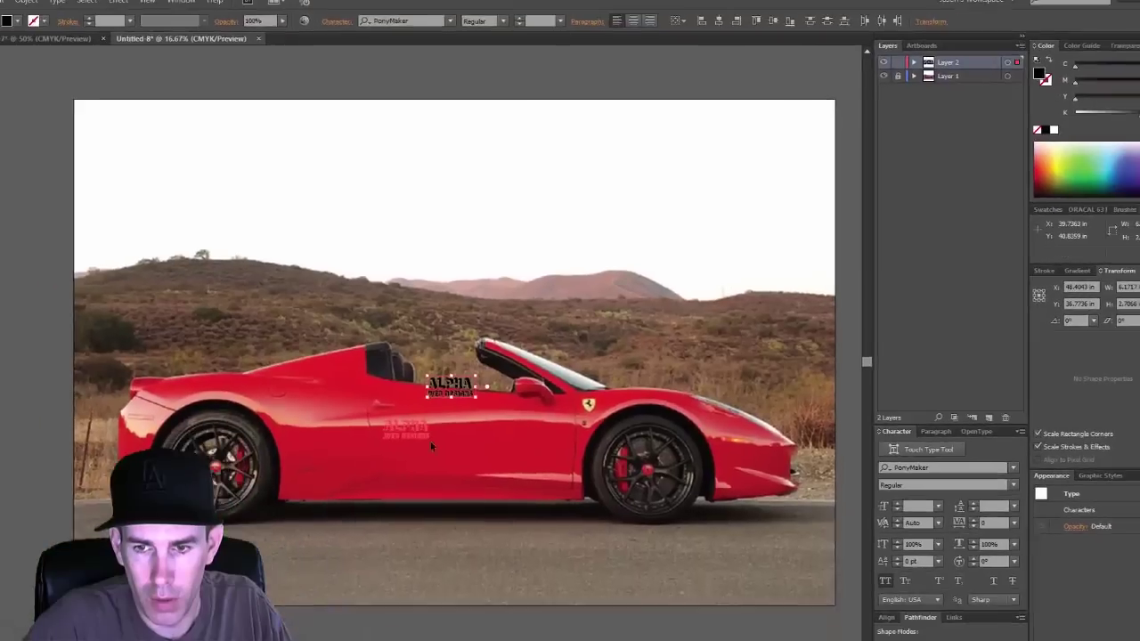
left_click_drag(432, 447, 555, 439)
left_click_drag(563, 392, 538, 428)
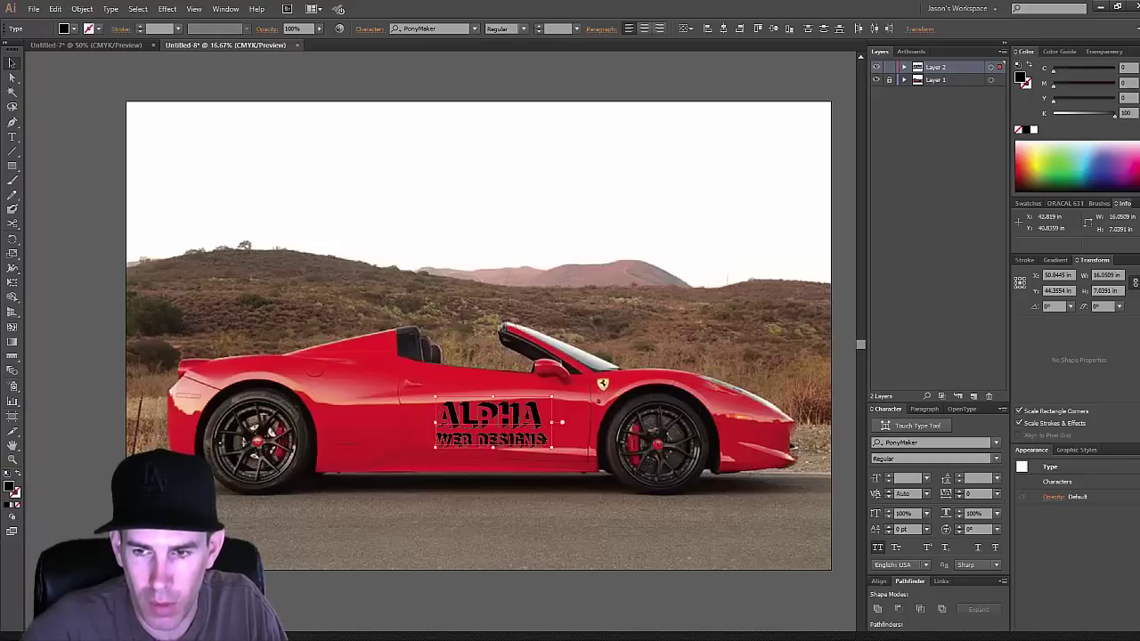
Step: Position the 16.05 × 7.03 in lettering on the car's door
left_click_drag(521, 416, 534, 414)
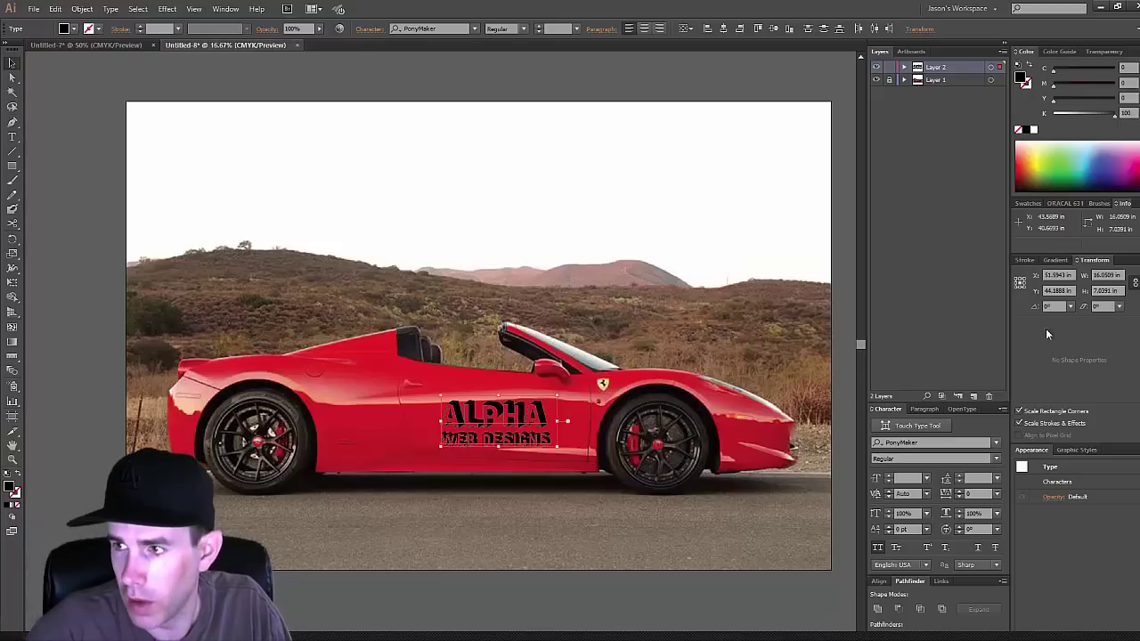
left_click(632, 497)
left_click(546, 443)
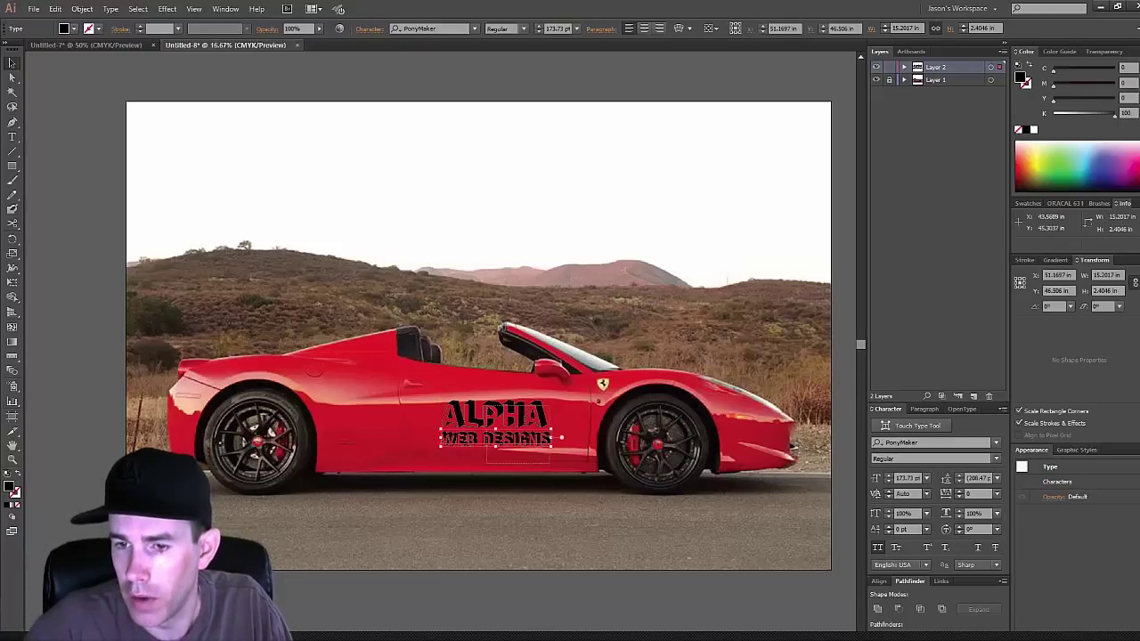
left_click(505, 420)
left_click_drag(506, 420, 496, 420)
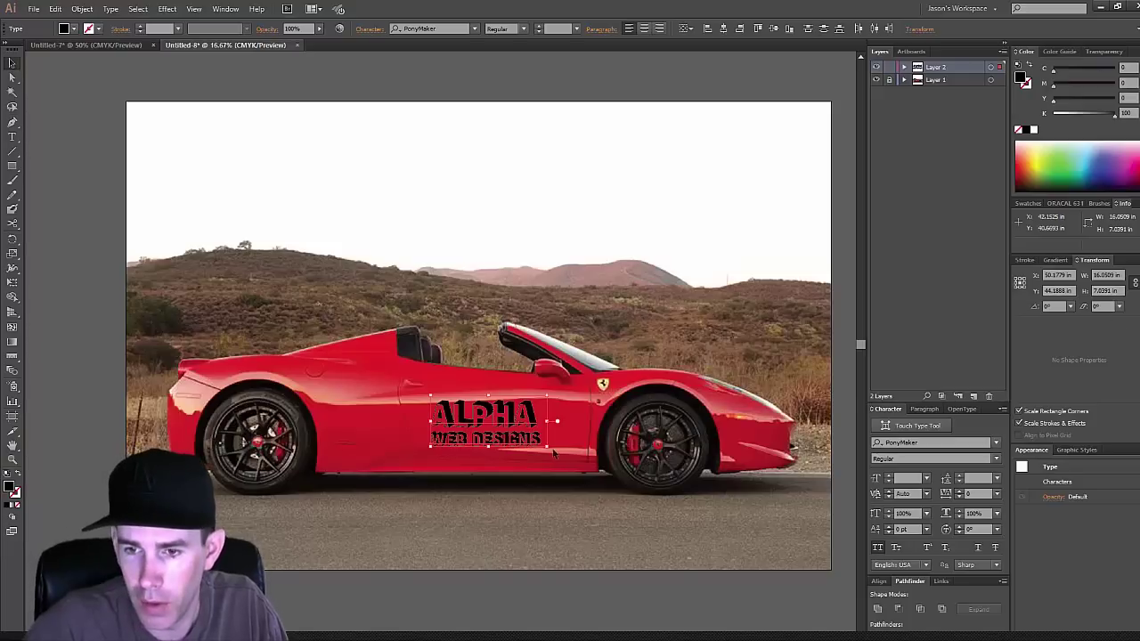
left_click_drag(533, 443, 543, 441)
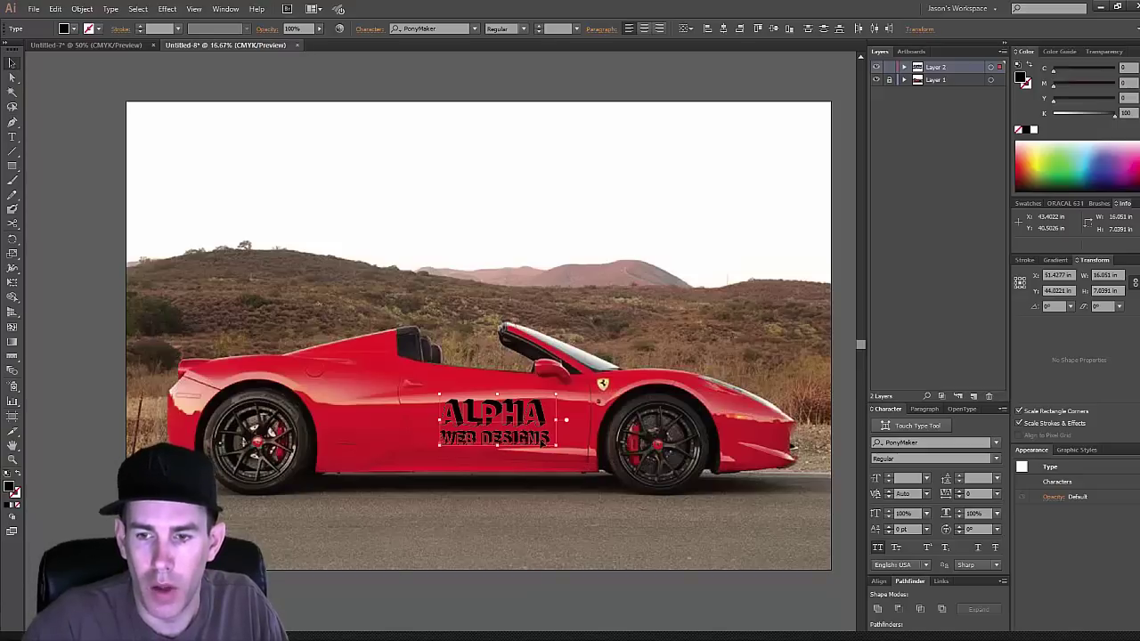
left_click_drag(543, 444, 532, 447)
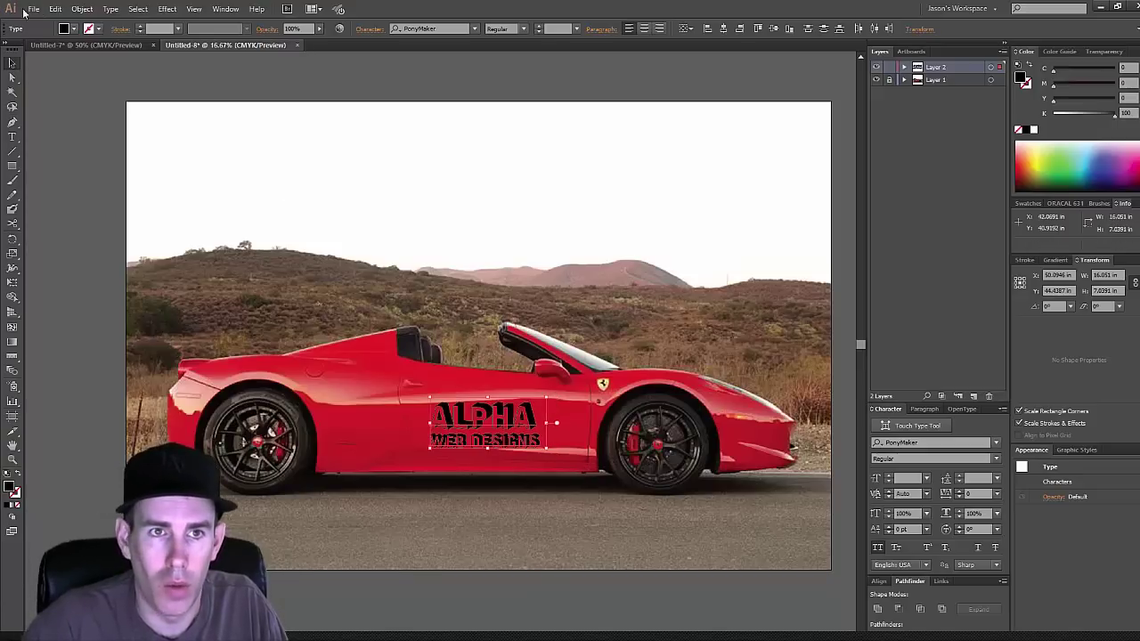
left_click(30, 10)
mouse_move(114, 279)
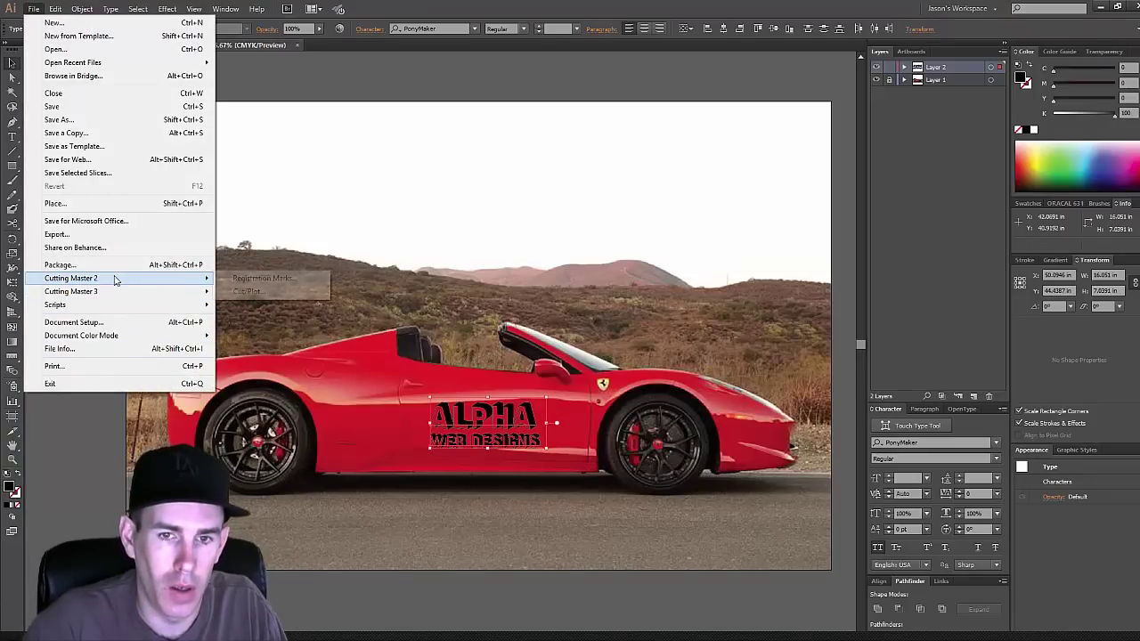
left_click(250, 292)
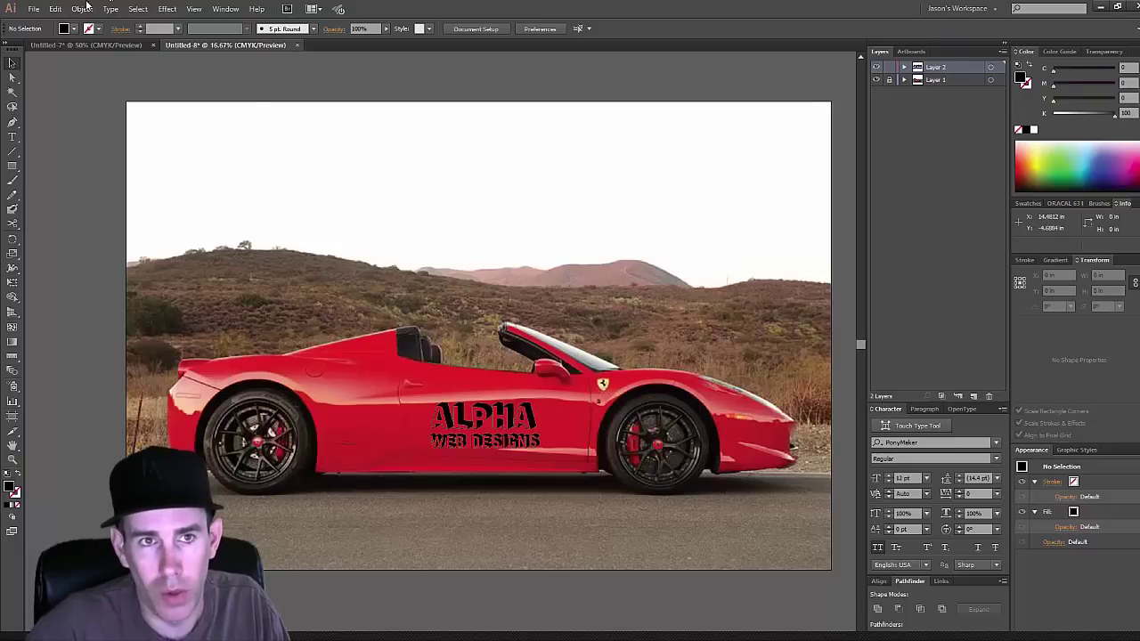
left_click(36, 10)
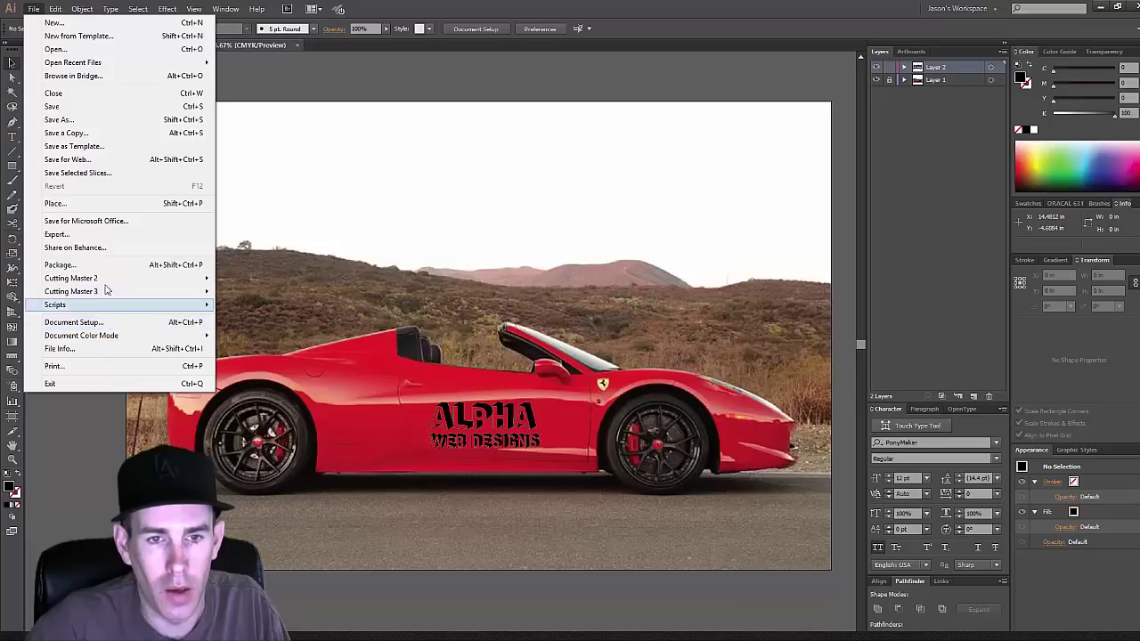
mouse_move(105, 294)
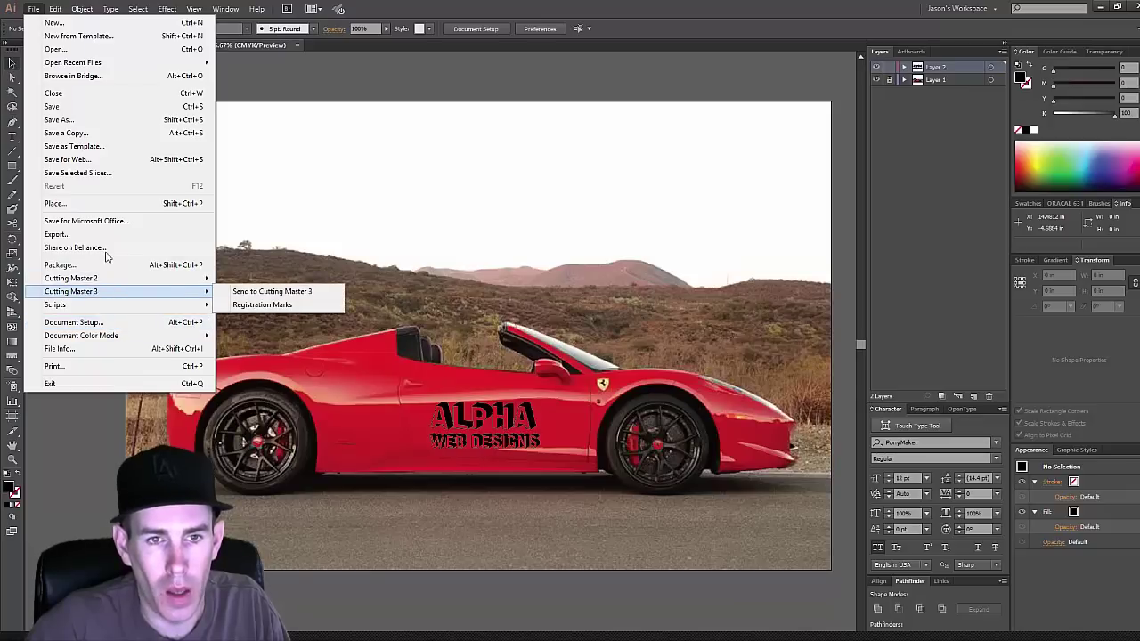
left_click(86, 161)
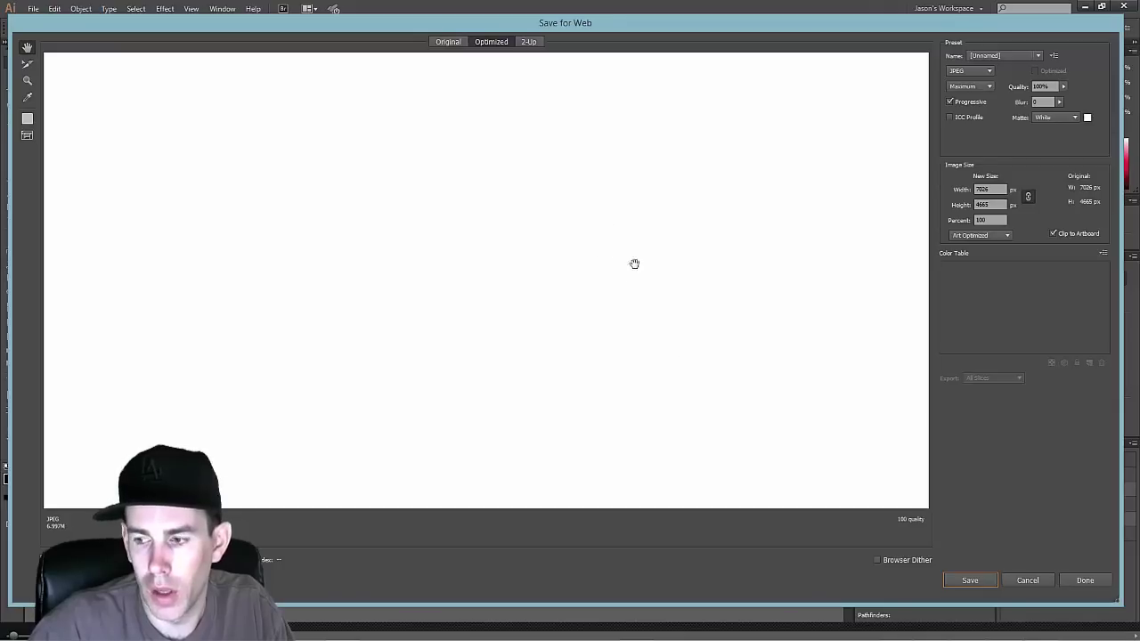
left_click(1036, 581)
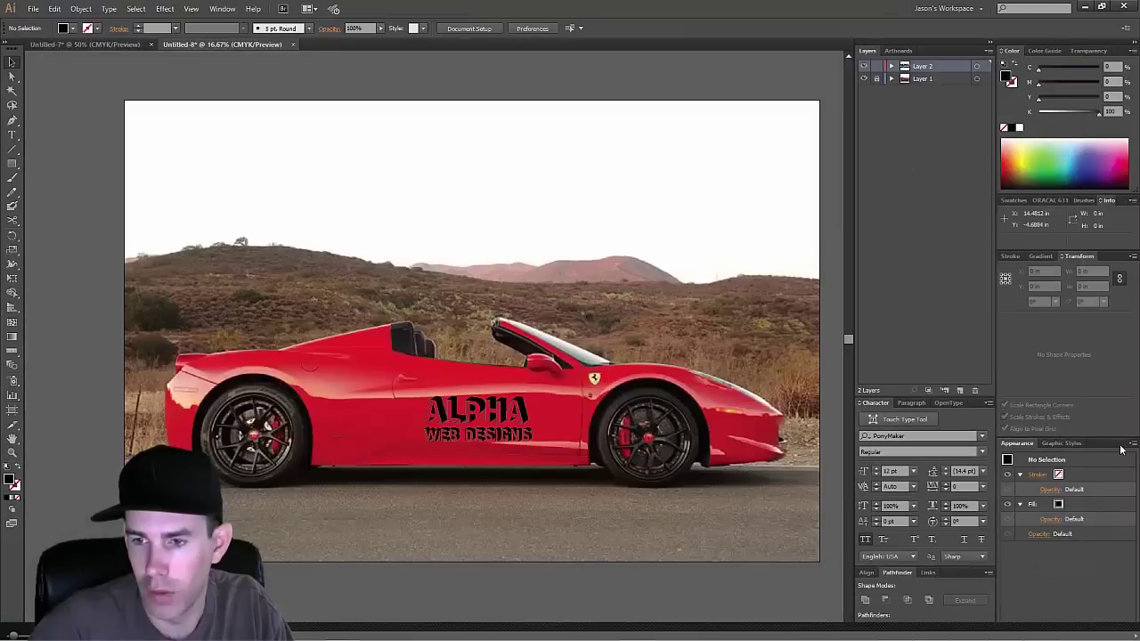